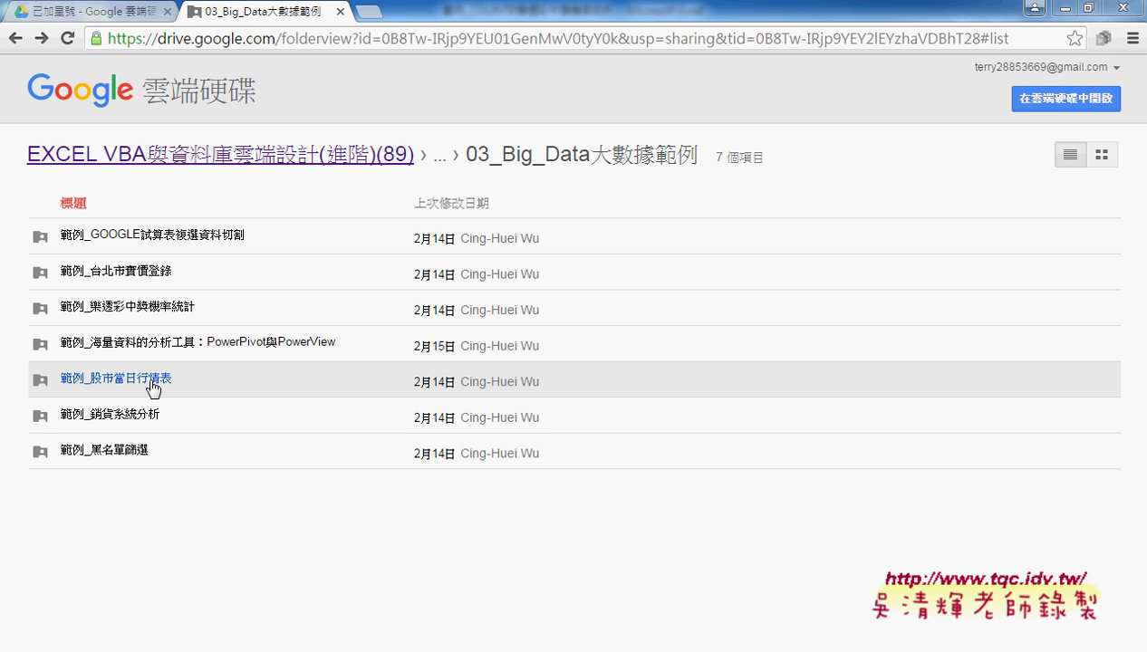
Download 股市當日行情表(1040613).xlsm from 範例_股市當日行情表 > 完成檔 and open the downloaded file
click(152, 388)
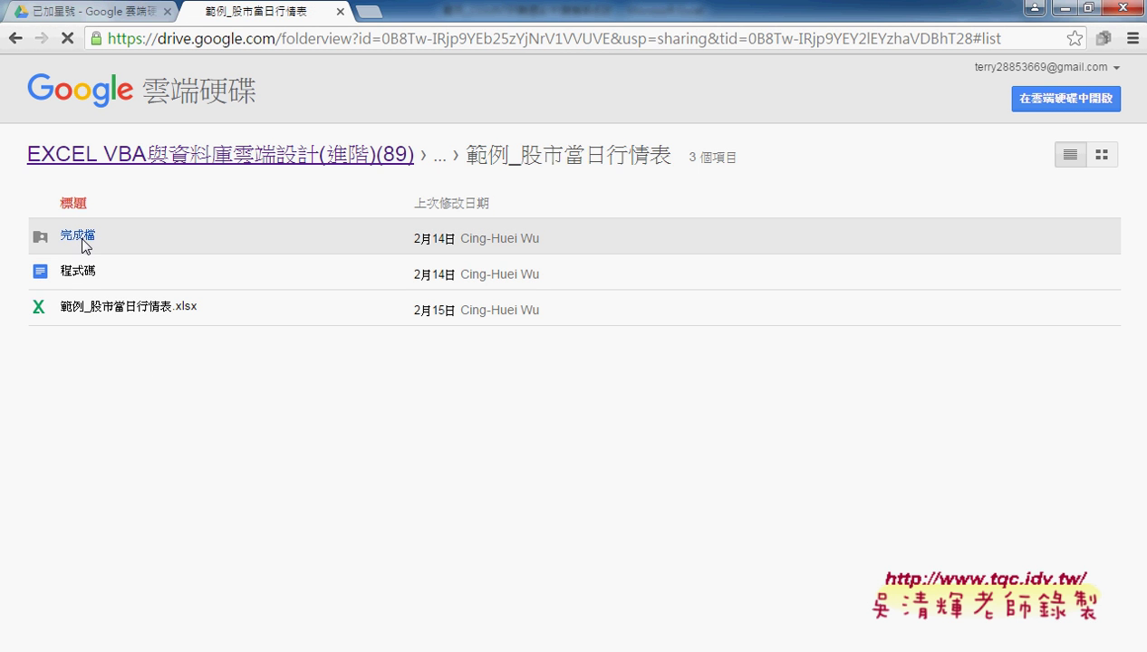
click(90, 243)
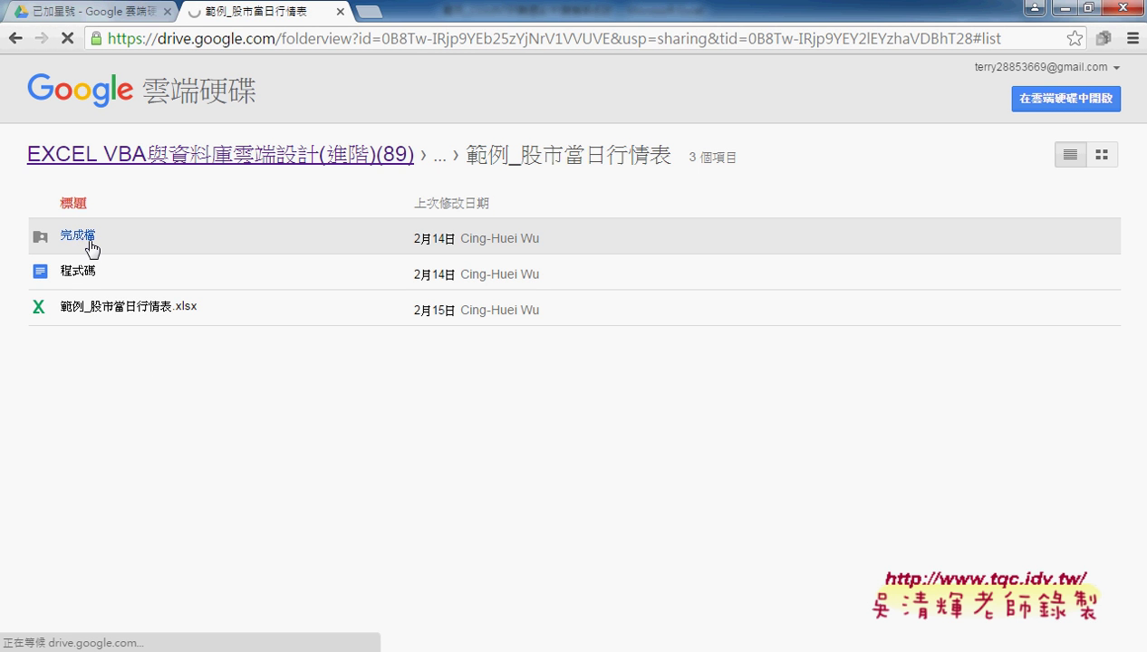
click(161, 238)
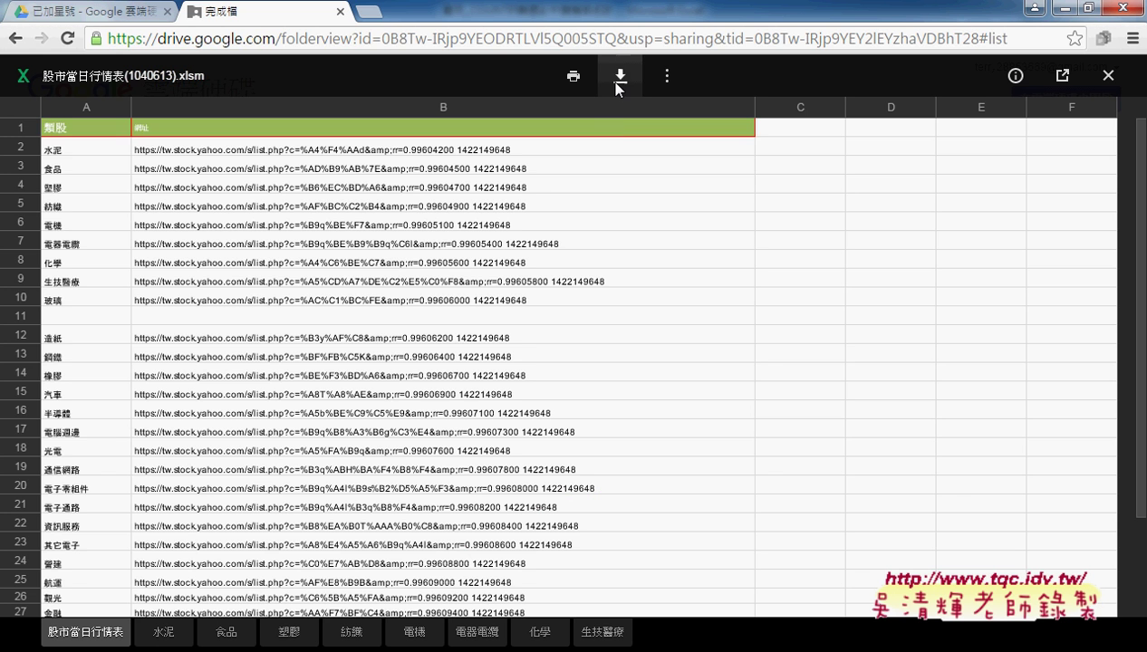
click(619, 80)
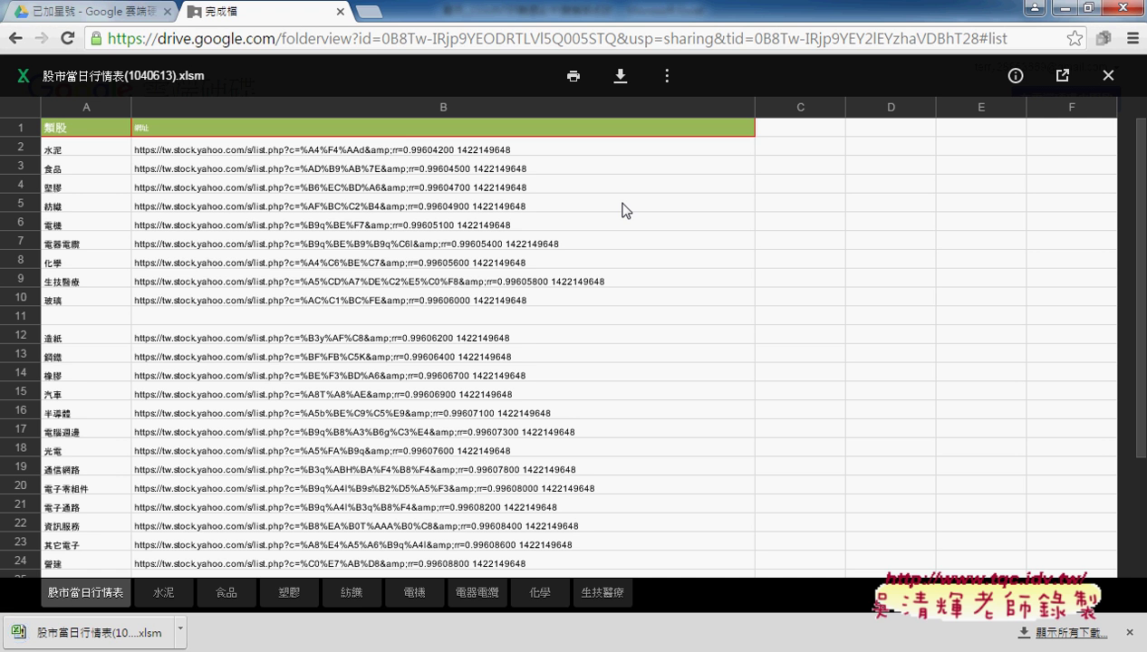
click(184, 637)
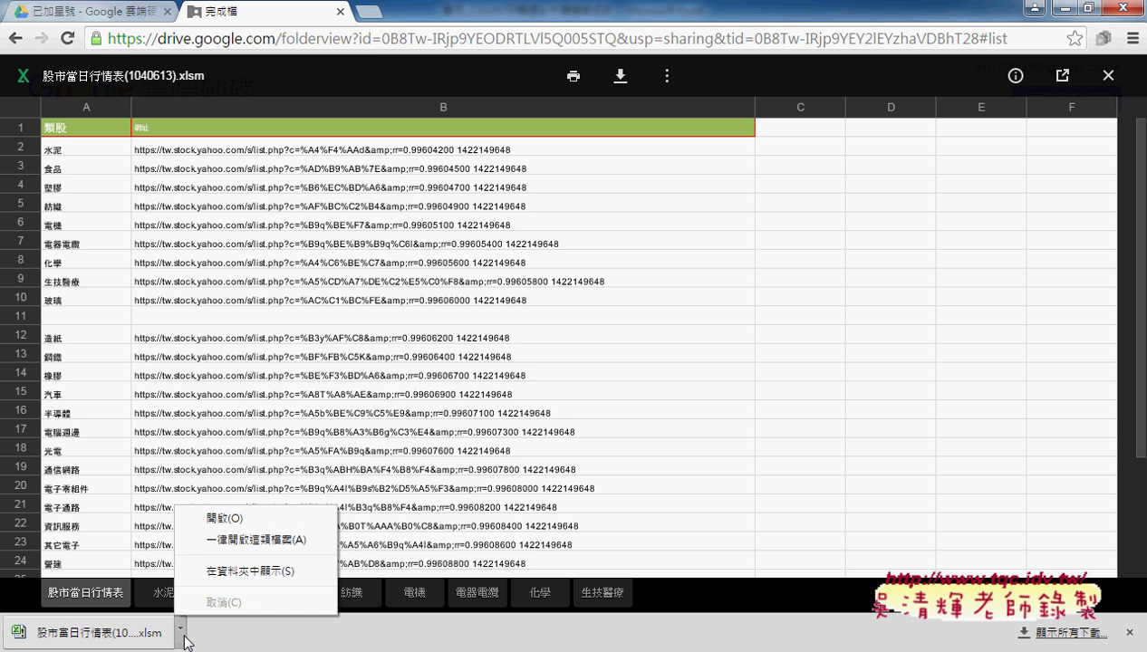
click(247, 514)
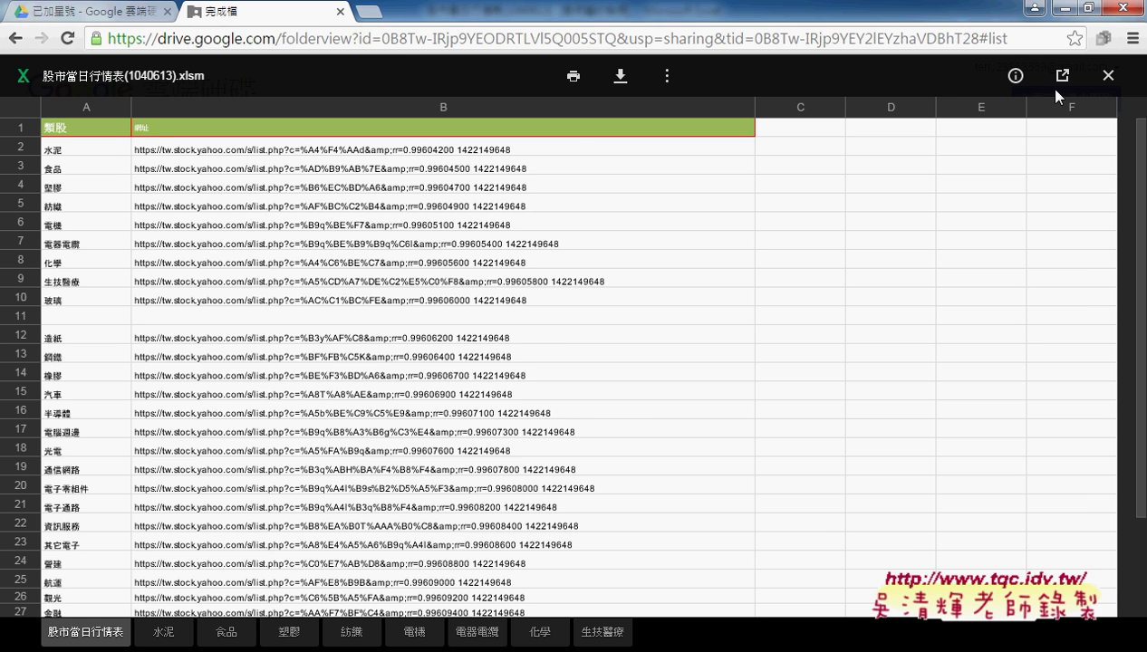
Bring up the downloaded workbook and enable editing, macros and its blocked content
click(1068, 9)
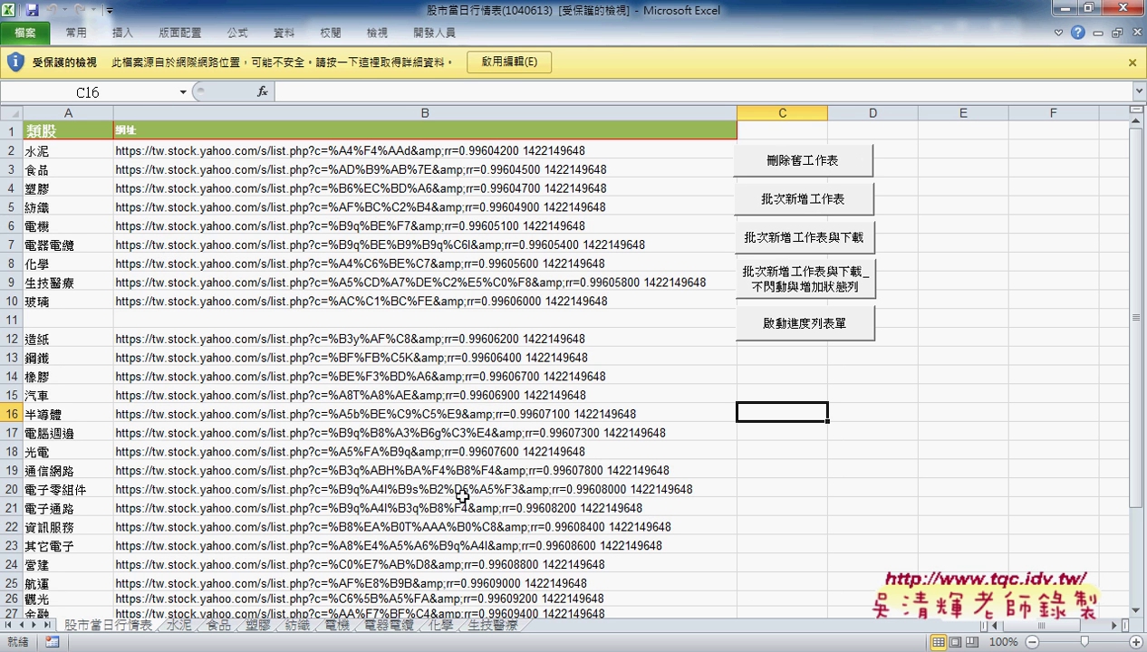
click(513, 71)
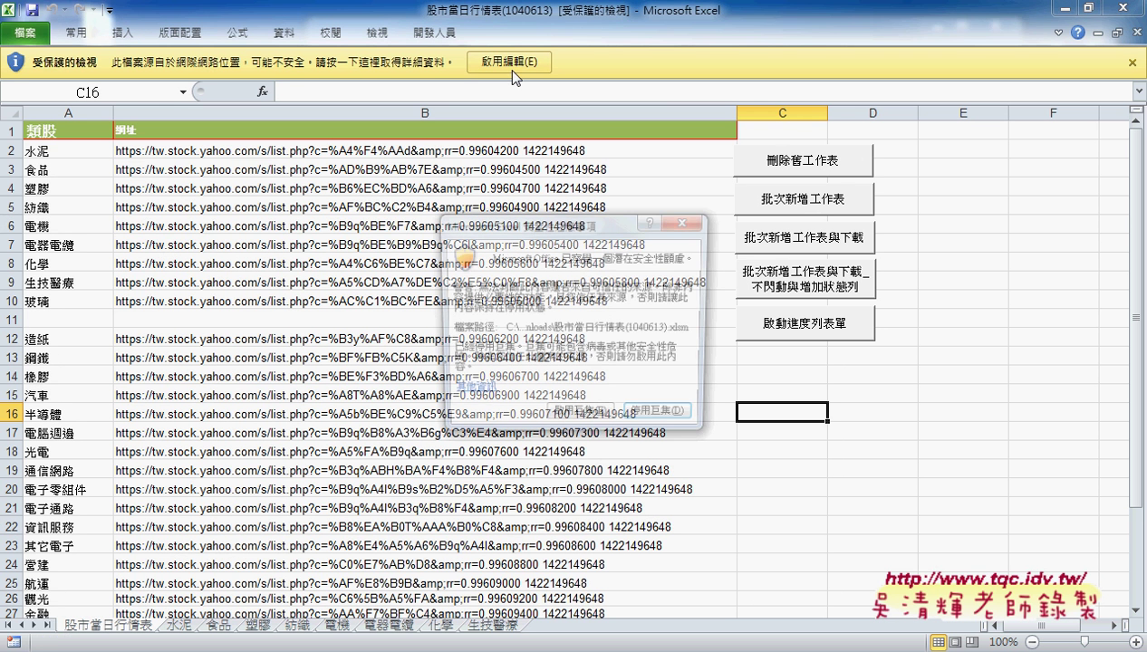
click(578, 420)
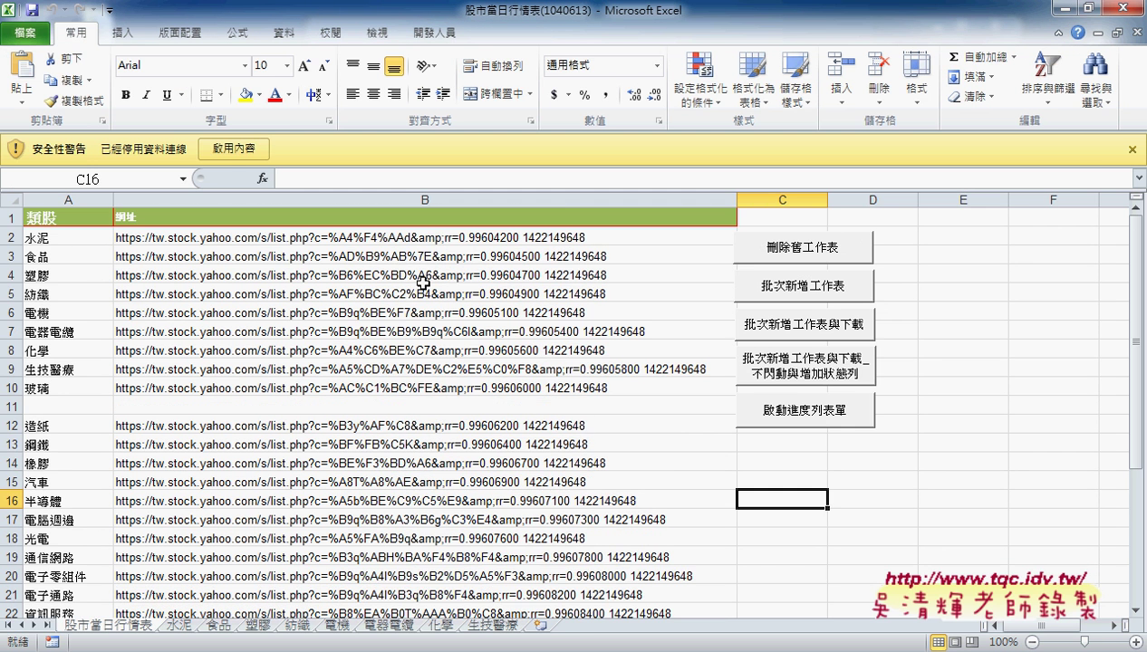
click(226, 152)
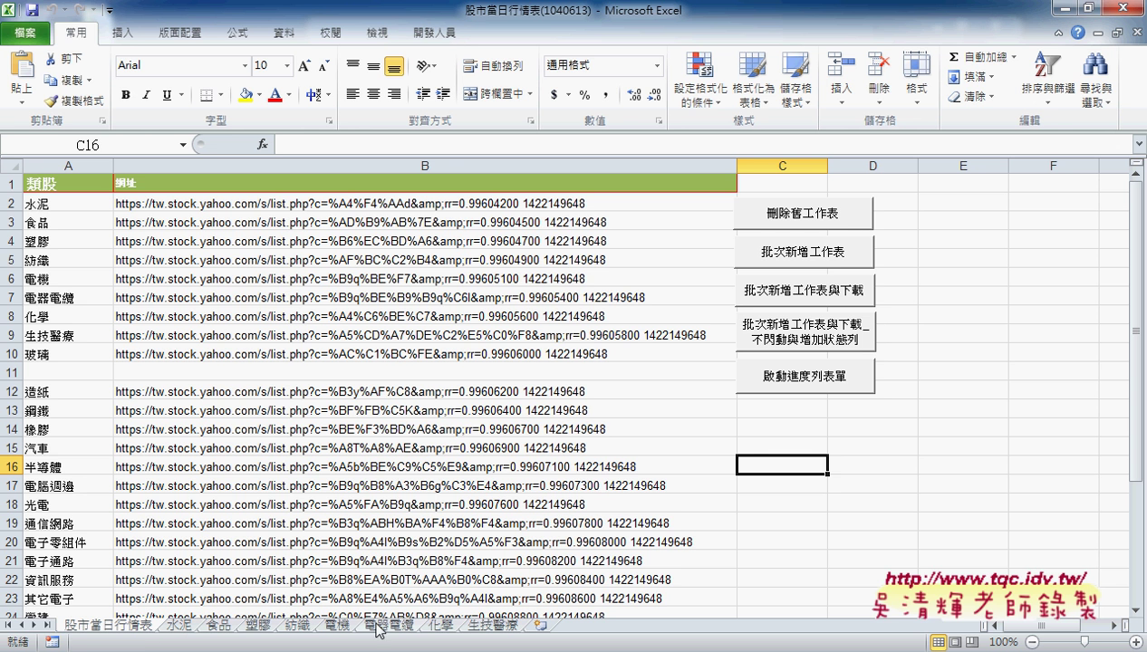
Copy the 水泥 category URL from cell B2 and switch back to the browser
click(78, 206)
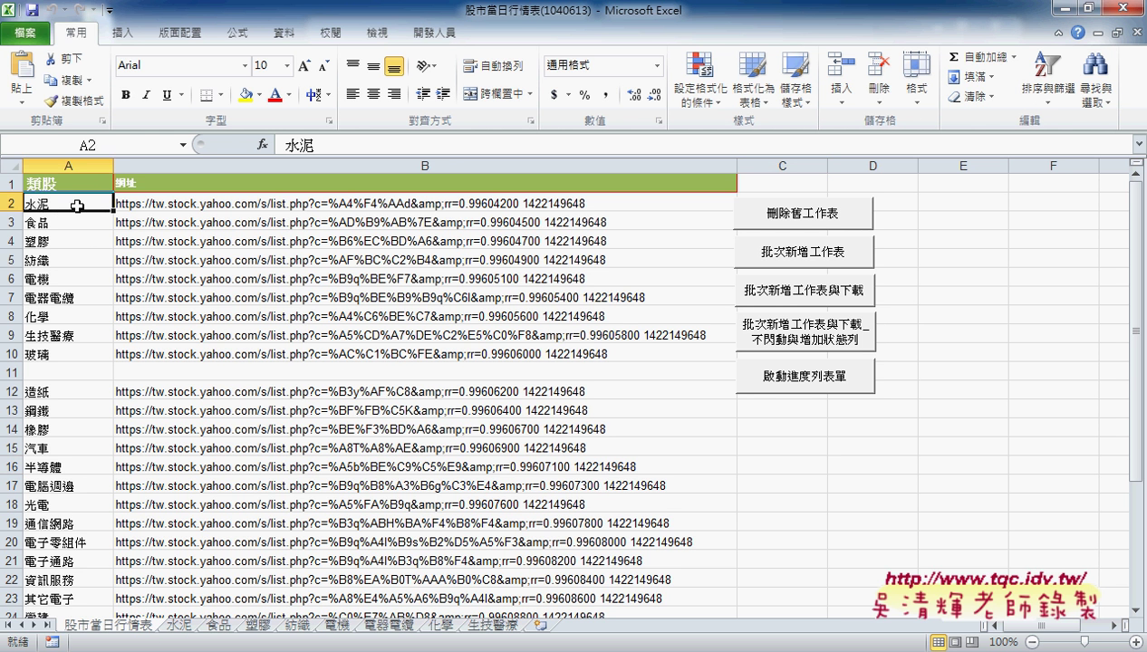
click(263, 204)
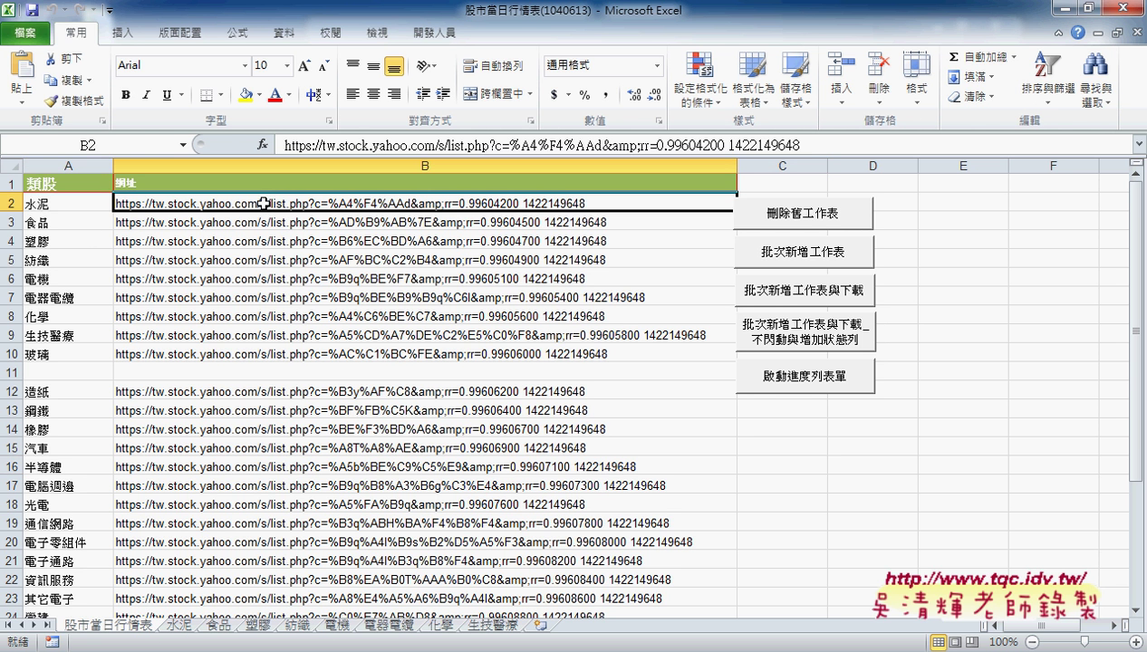
key(ctrl+c)
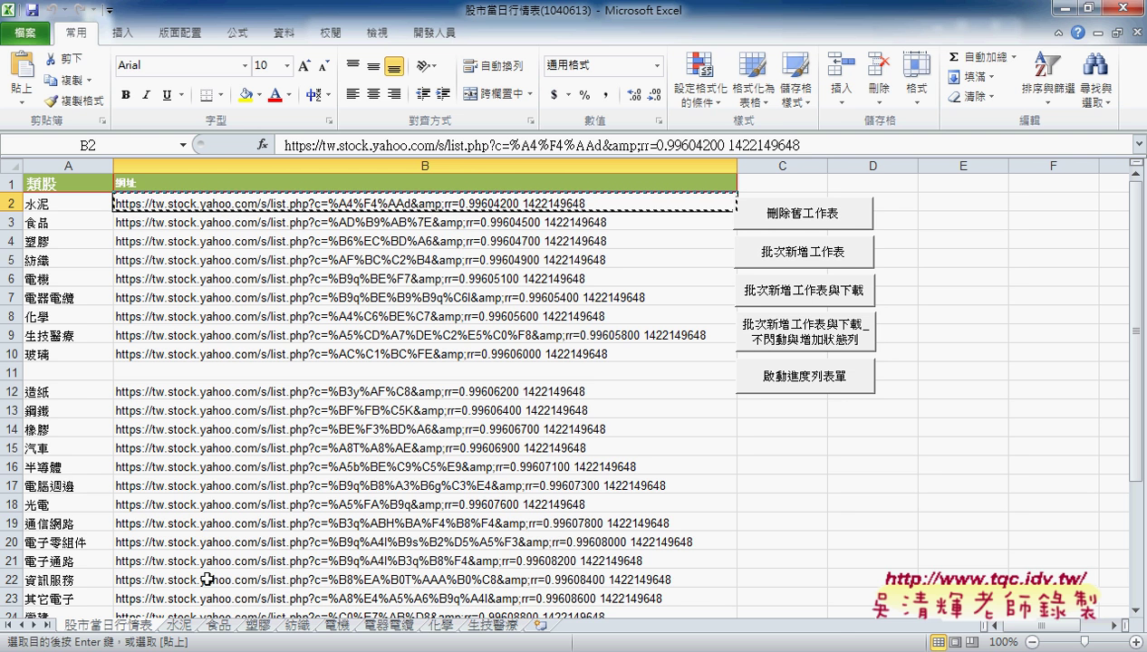
key(alt+Tab)
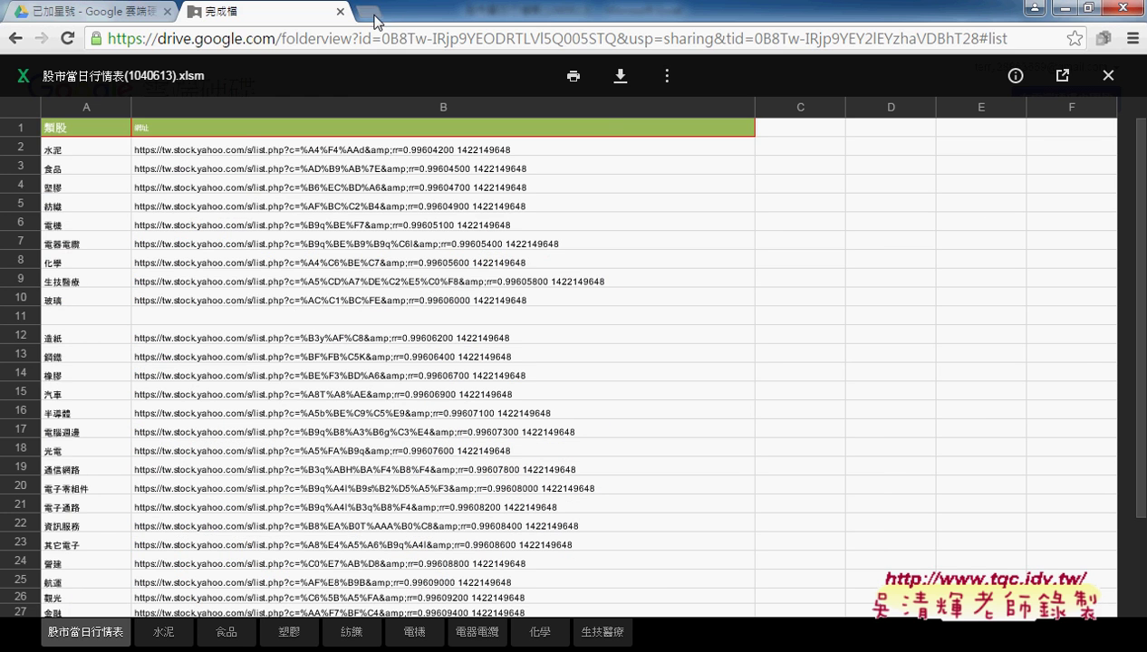
Paste the copied 水泥 URL into a new browser tab and load it
click(392, 13)
right_click(385, 34)
click(435, 142)
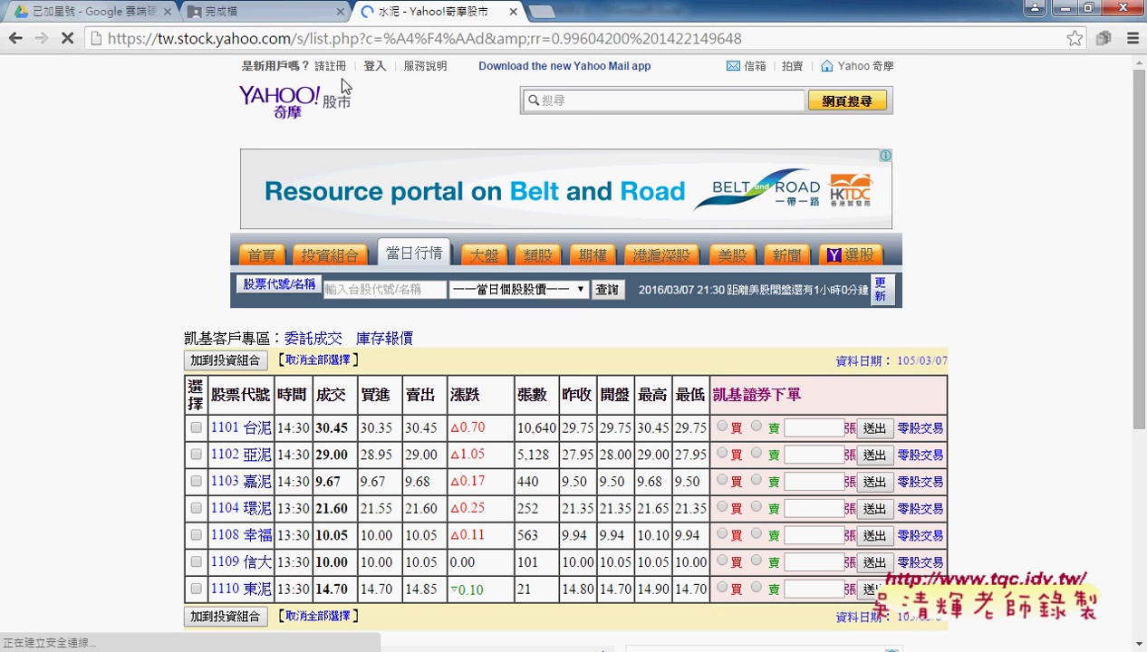
Go to the 當日行情 overview, open the 水泥 quote list, then return to the overview
click(420, 258)
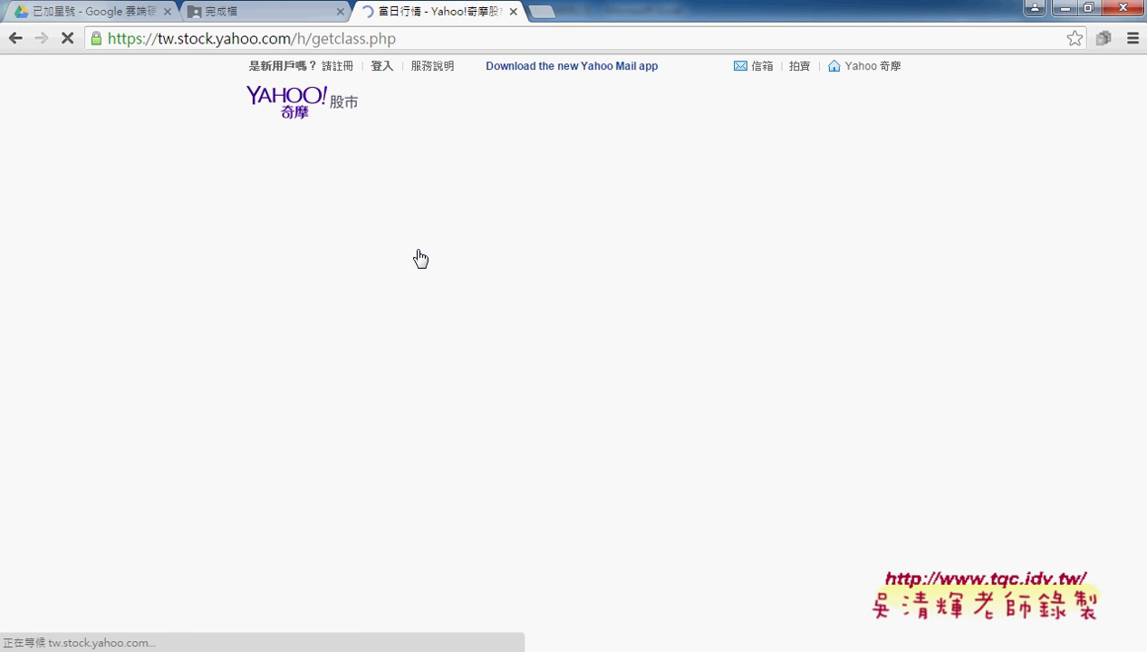
scroll(362, 253, down, 2)
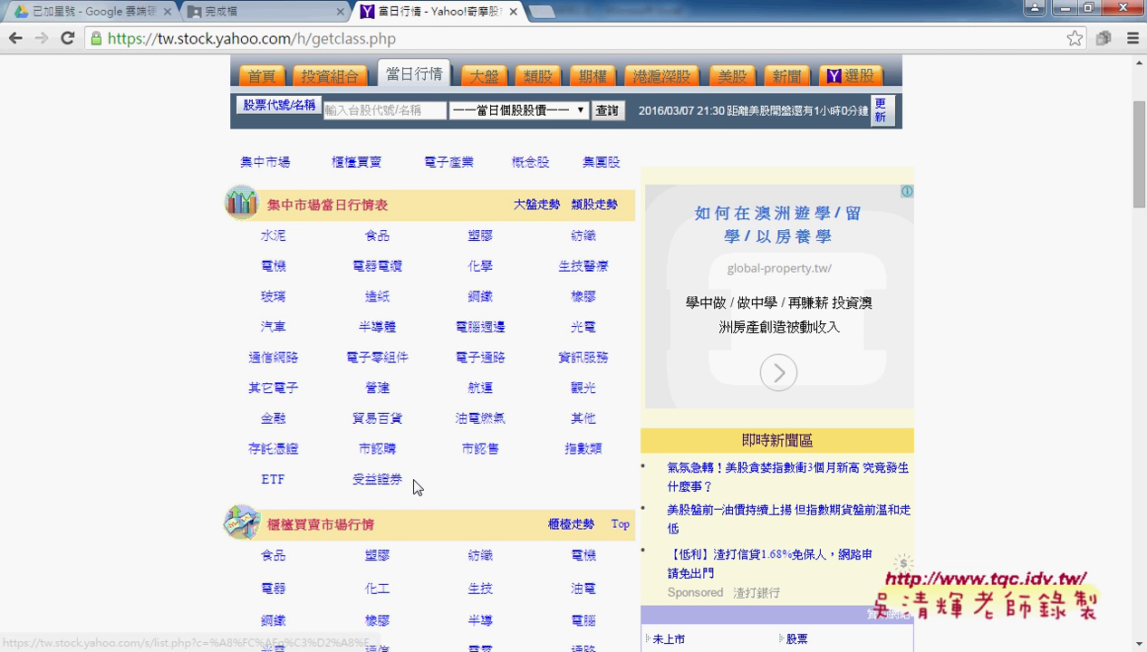
click(275, 236)
scroll(274, 227, down, 4)
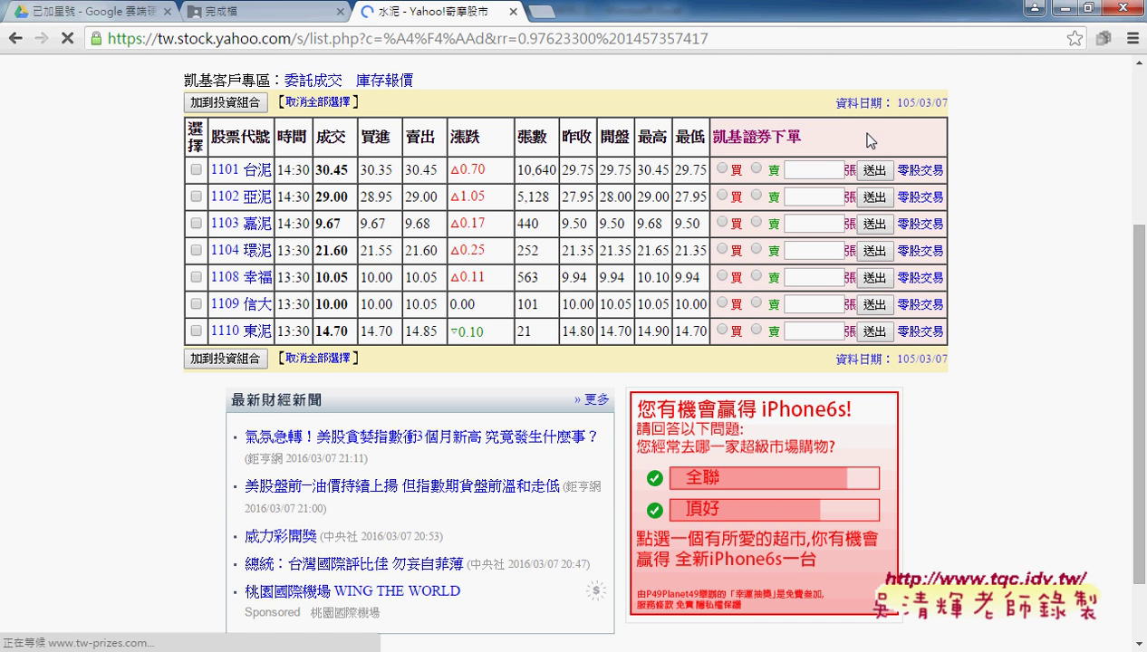
click(16, 38)
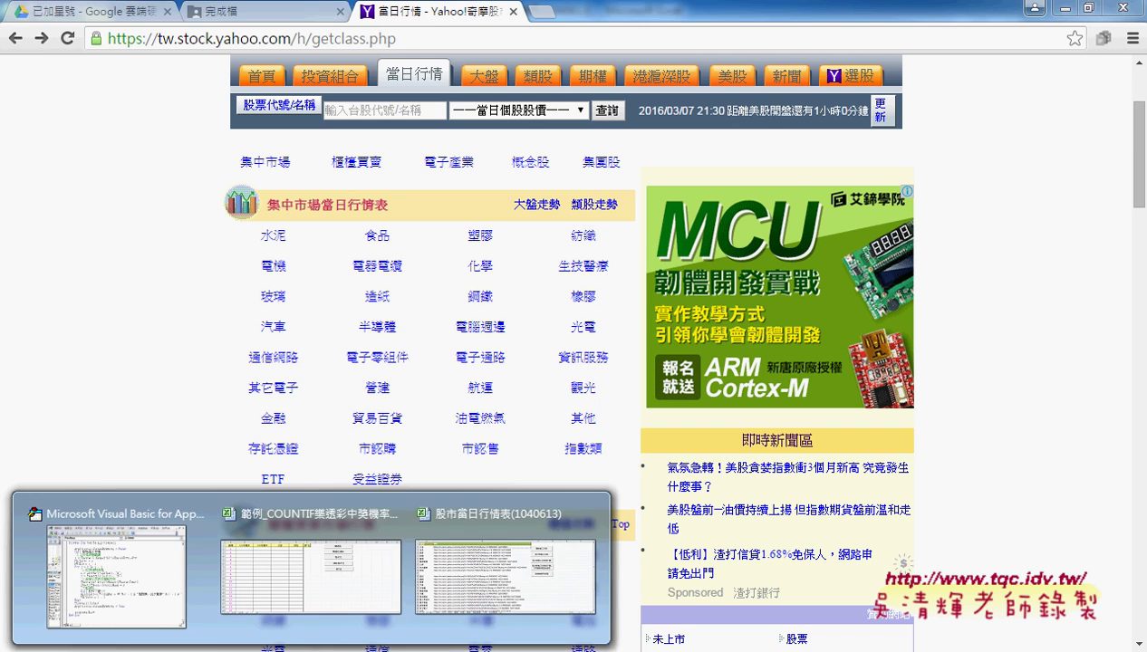
click(469, 575)
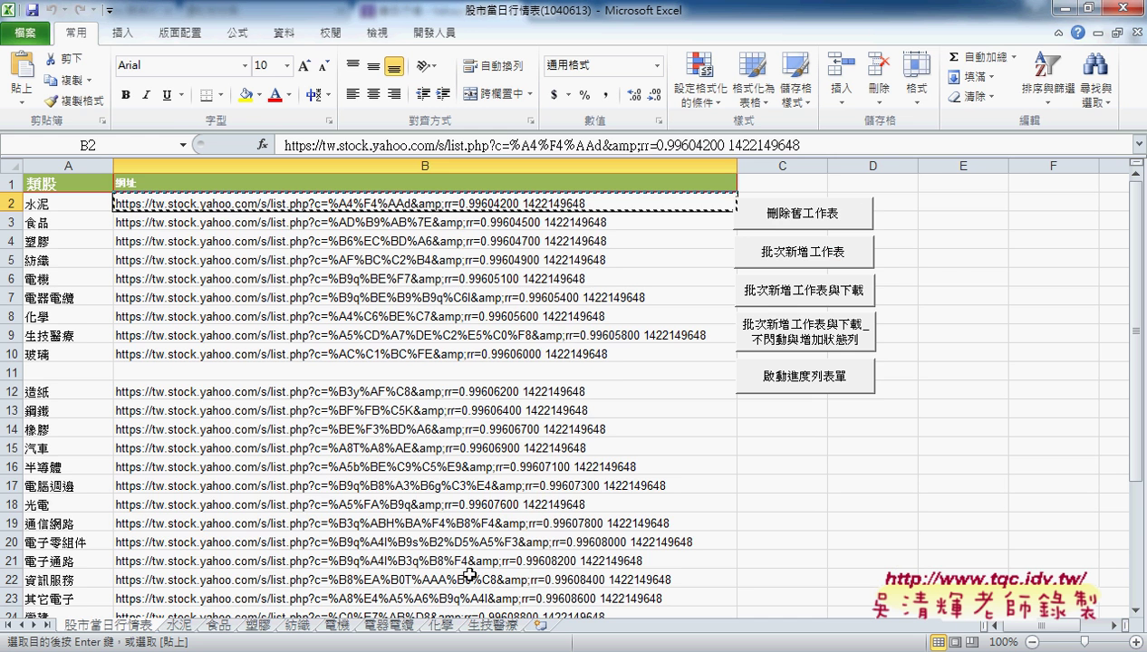
click(188, 625)
click(217, 625)
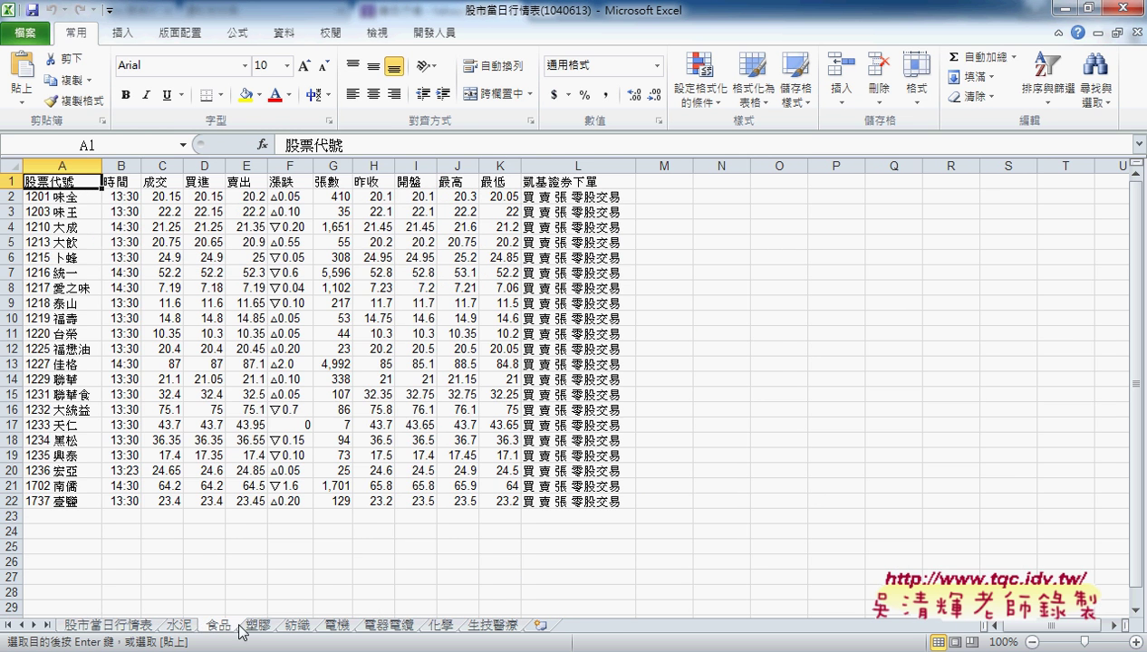
click(258, 625)
click(292, 627)
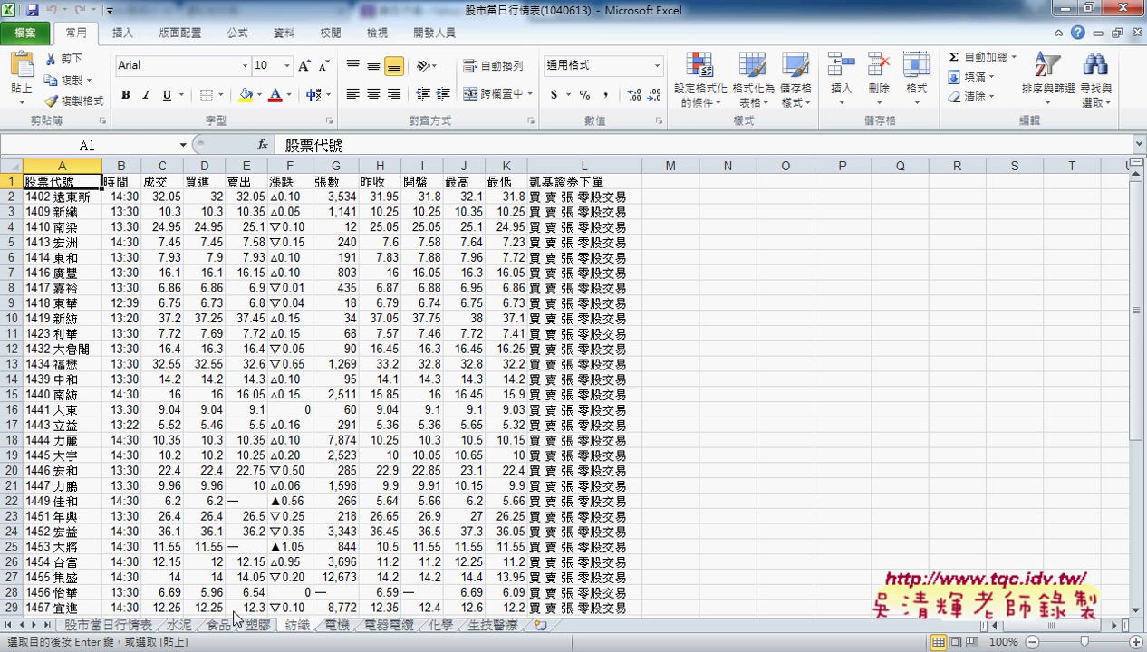
Open the 食品 category quote list and select its full page address
mouse_move(198, 651)
click(279, 550)
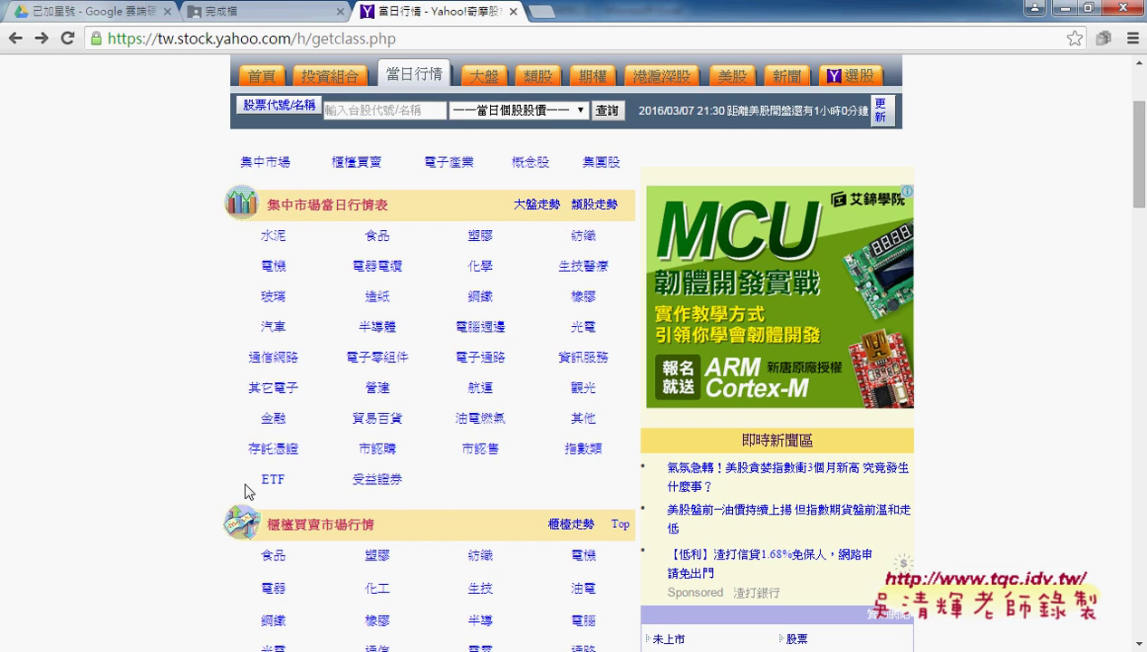
click(276, 247)
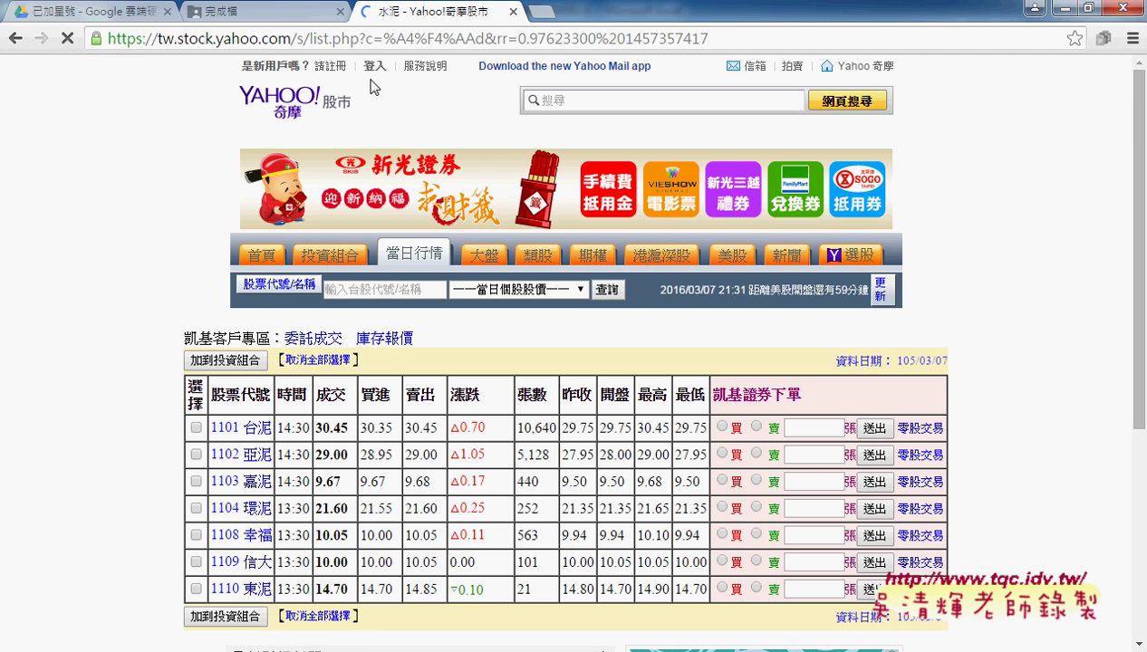
click(439, 39)
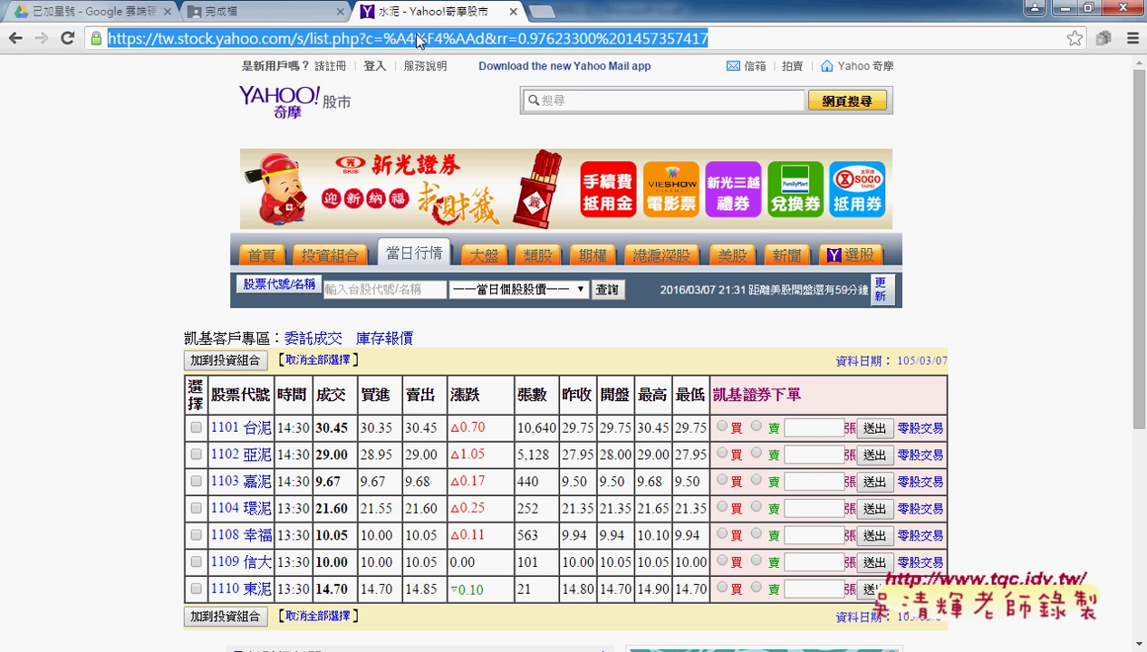
click(16, 40)
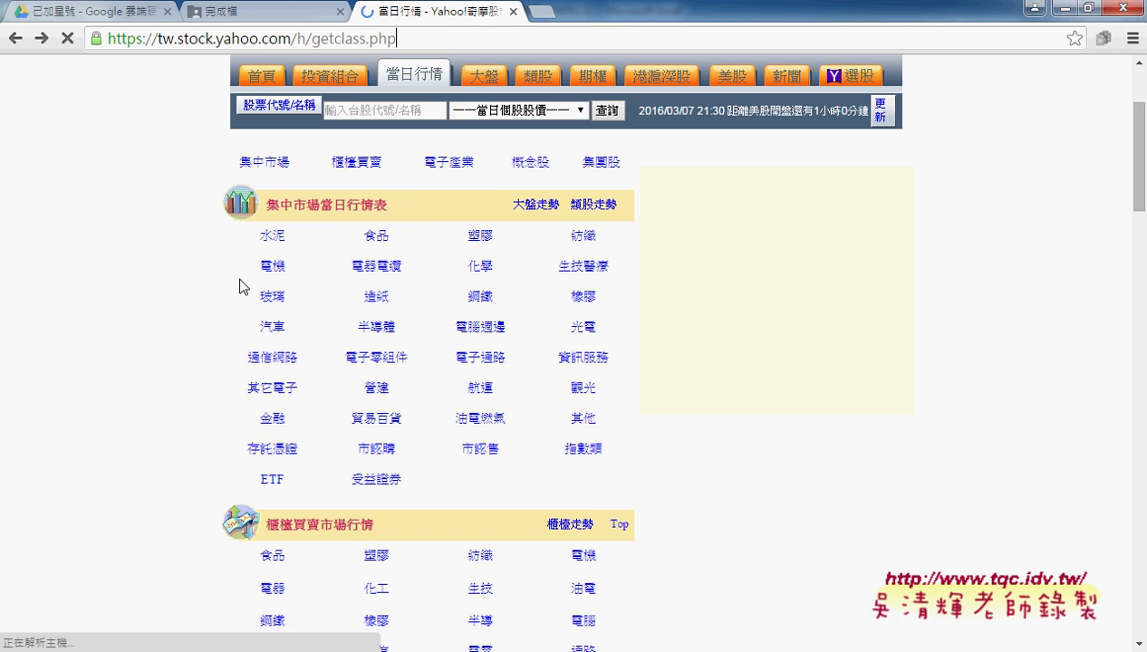
click(377, 242)
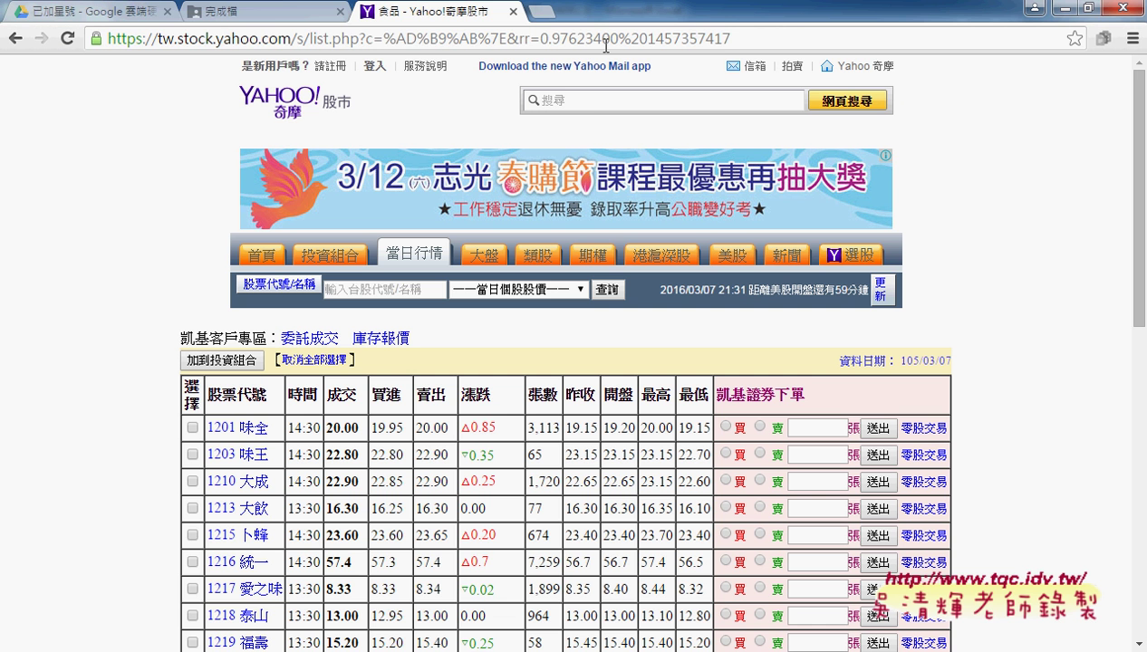
click(605, 45)
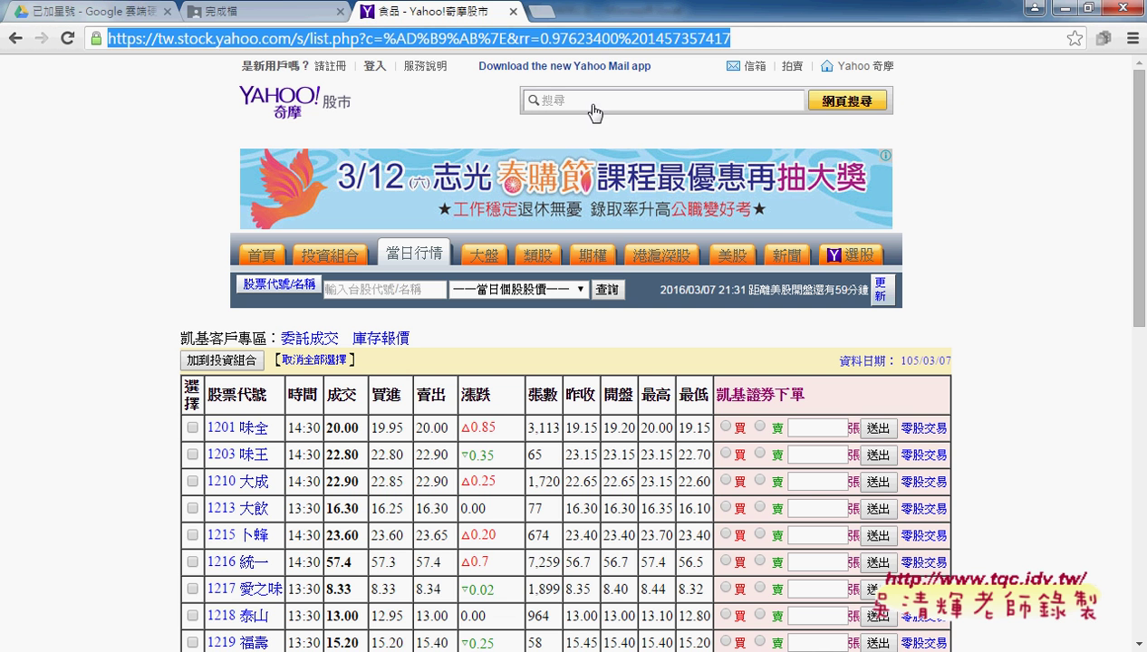
Review the category names and Yahoo URLs on the 股市當日行情表 sheet, starting with 水泥 and 食品
mouse_move(357, 645)
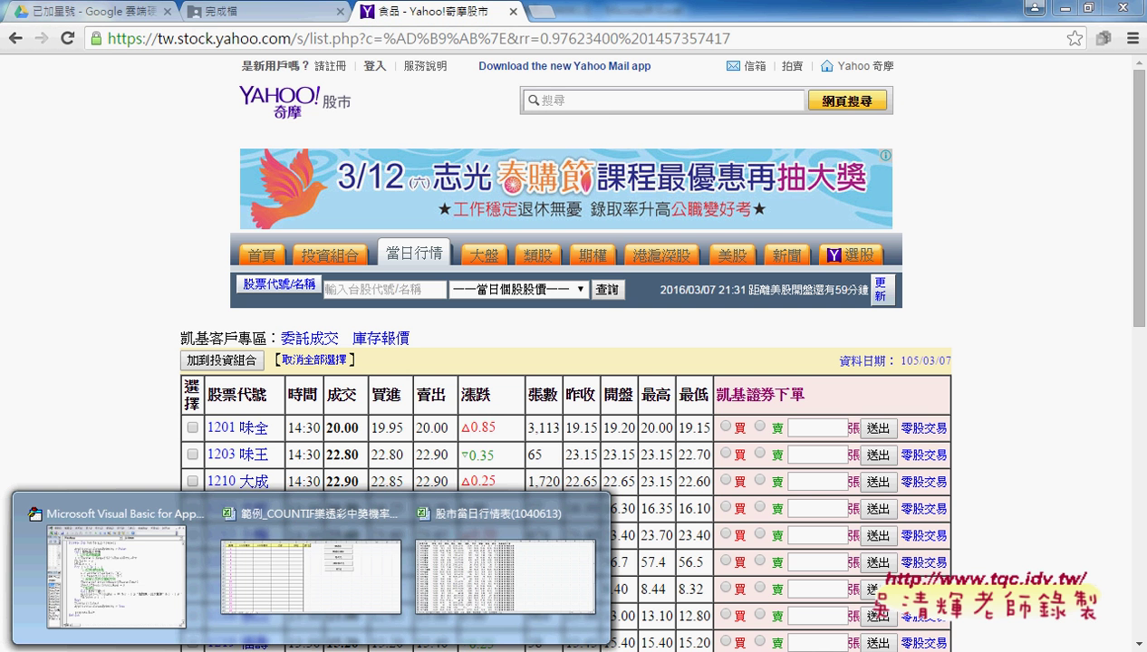
click(487, 589)
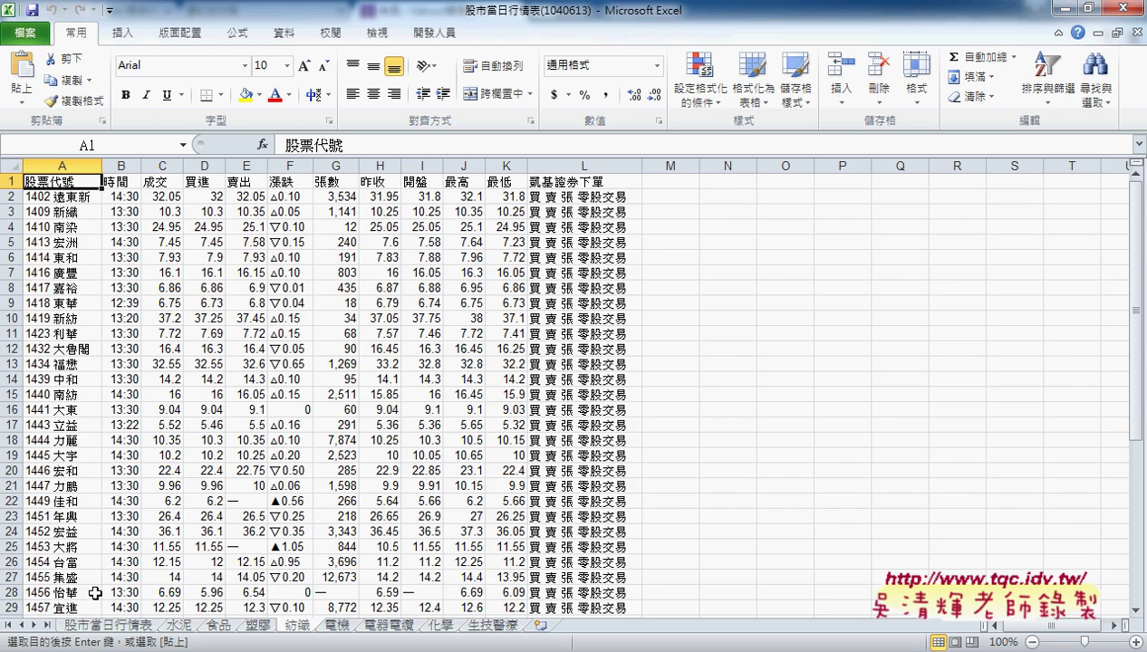
click(111, 626)
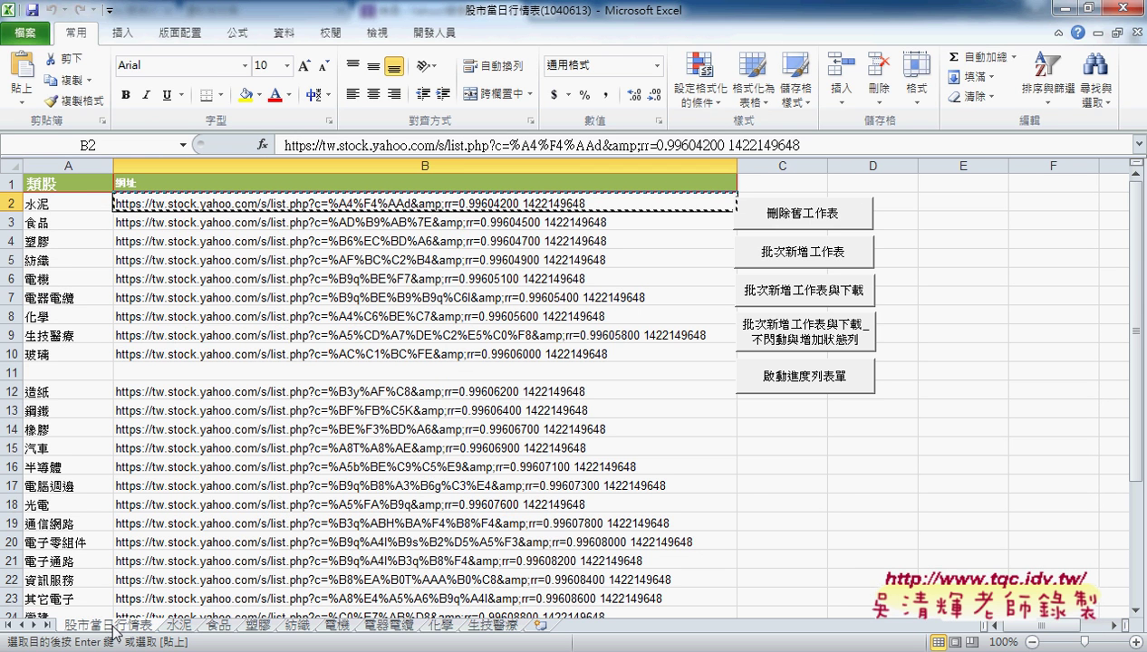
click(47, 205)
click(237, 201)
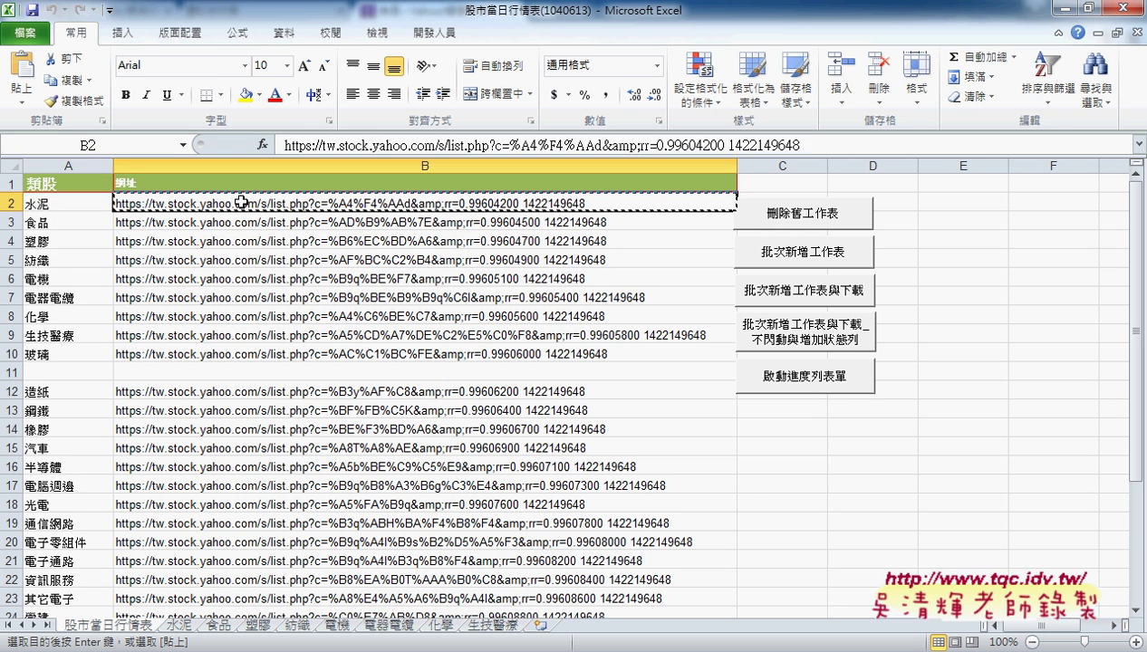
click(43, 223)
click(193, 227)
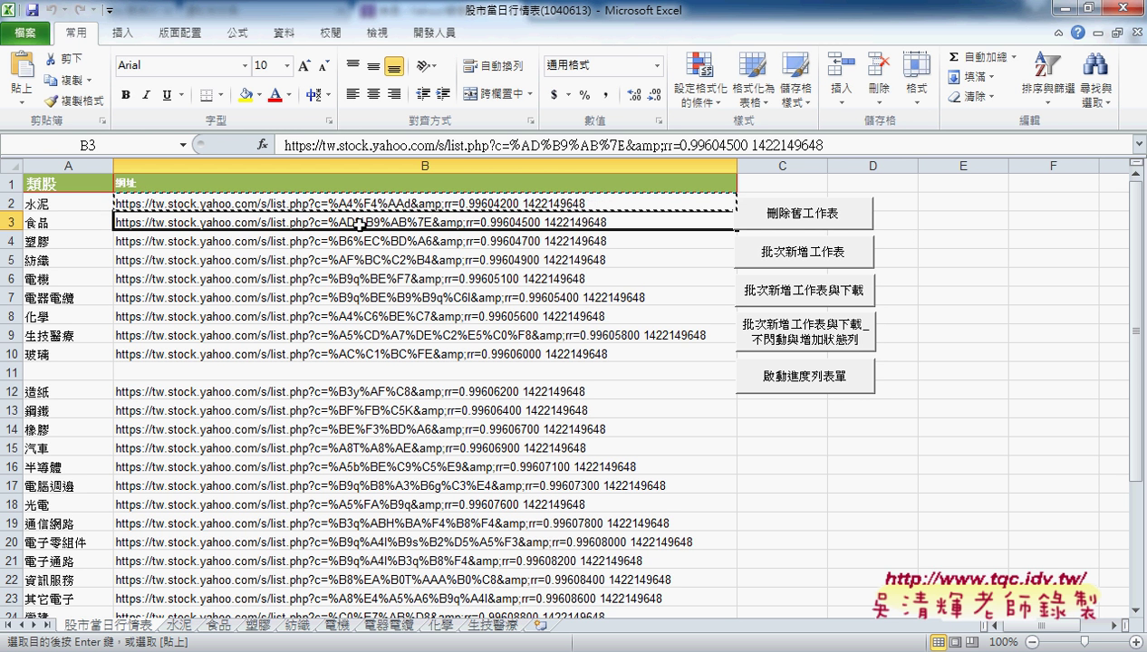
scroll(351, 410, down, 1)
scroll(353, 412, down, 2)
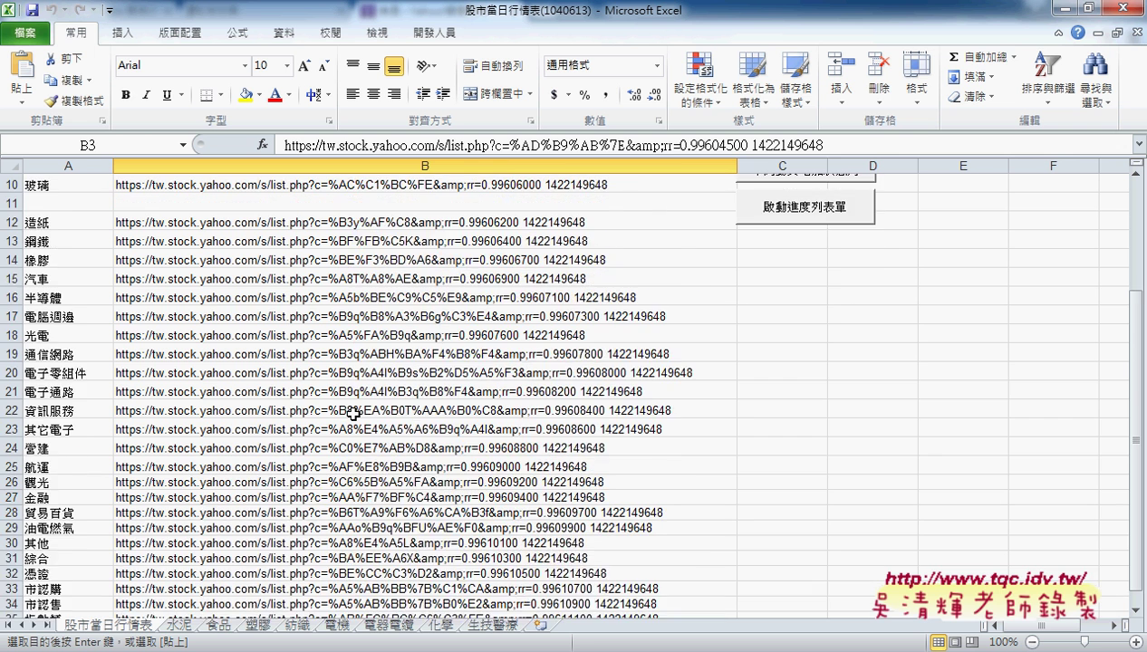
scroll(351, 410, down, 2)
scroll(235, 271, up, 3)
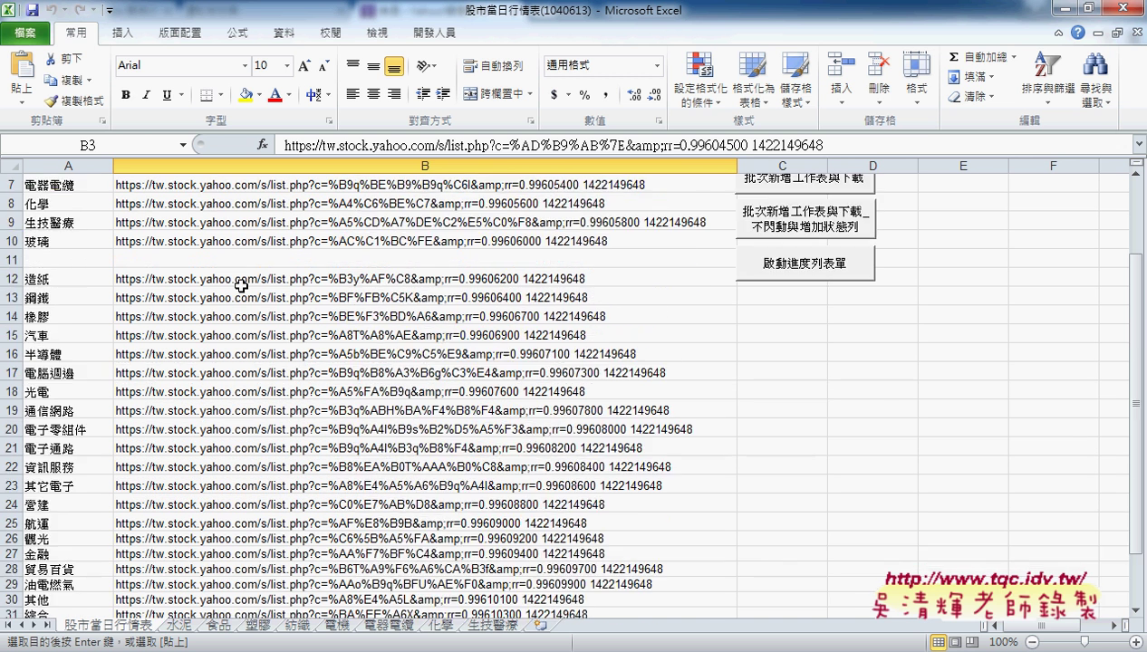
scroll(241, 286, up, 2)
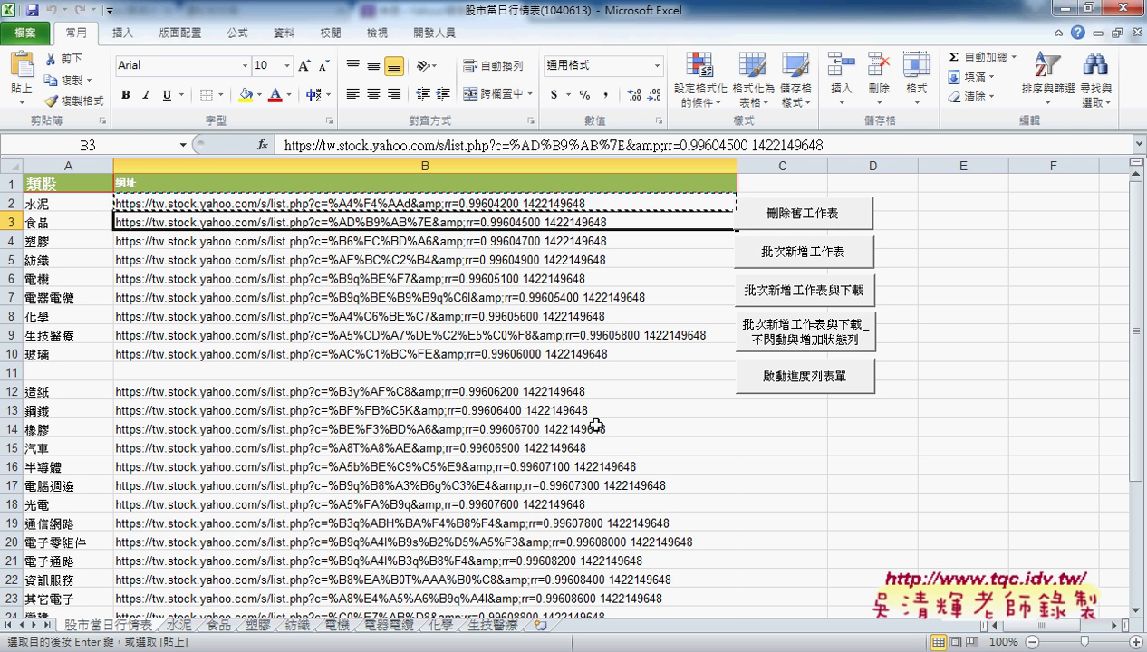
Delete the old sheets, select A2:A10, run 批次新增工作表, and check the new 水泥 sheet
click(801, 218)
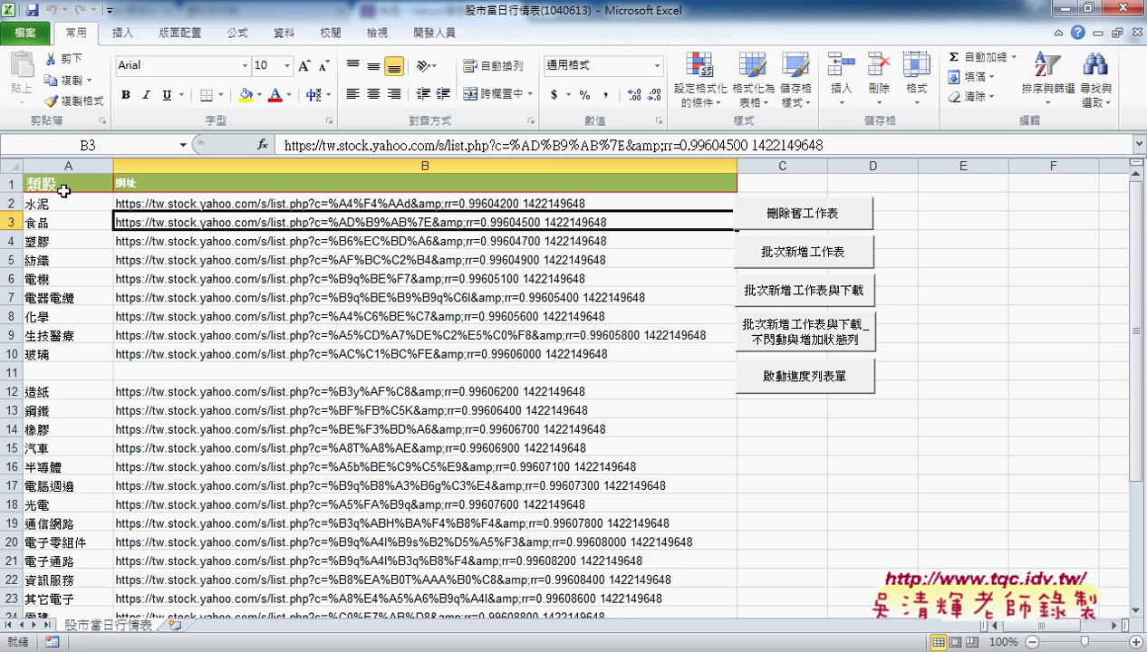
drag(45, 352, 50, 205)
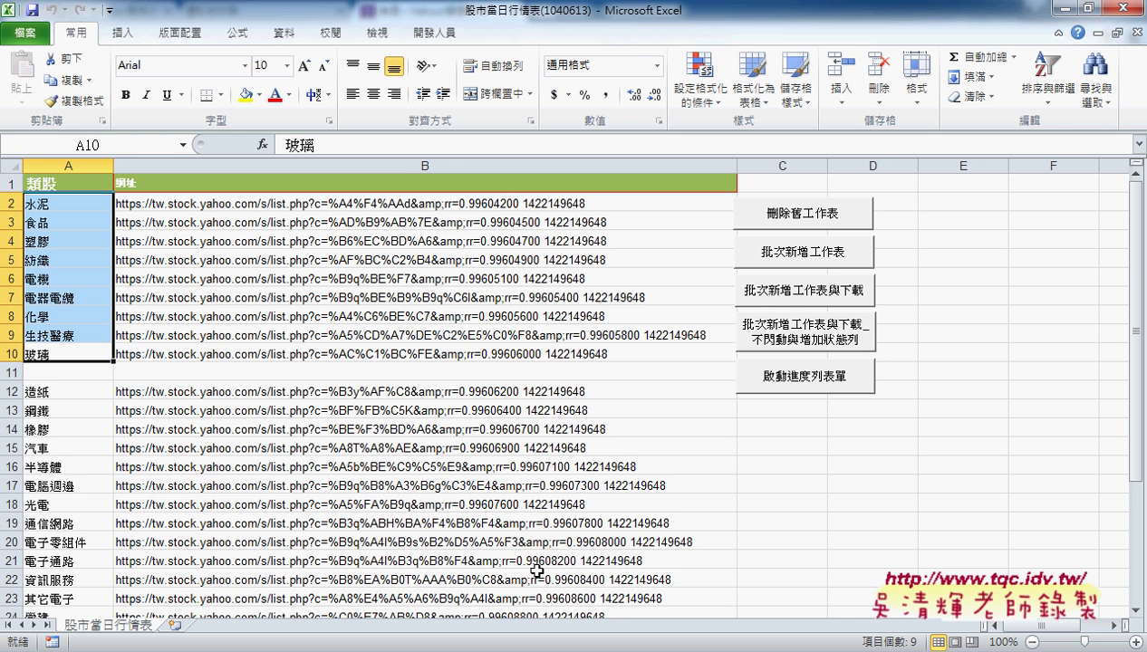
click(801, 263)
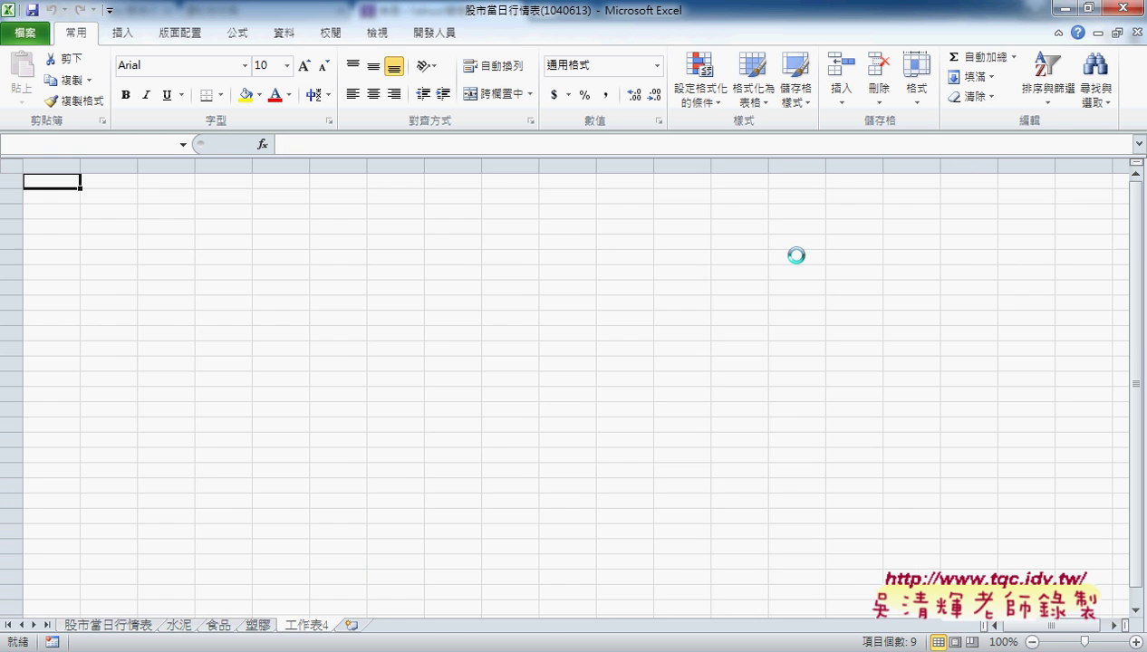
click(178, 625)
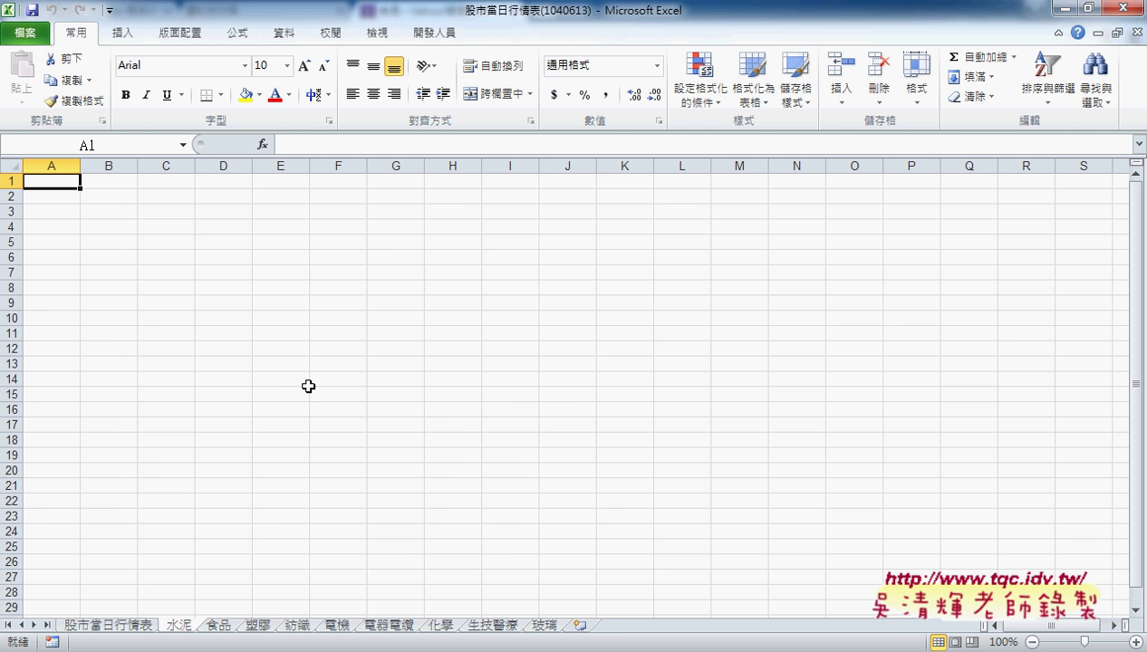
click(140, 624)
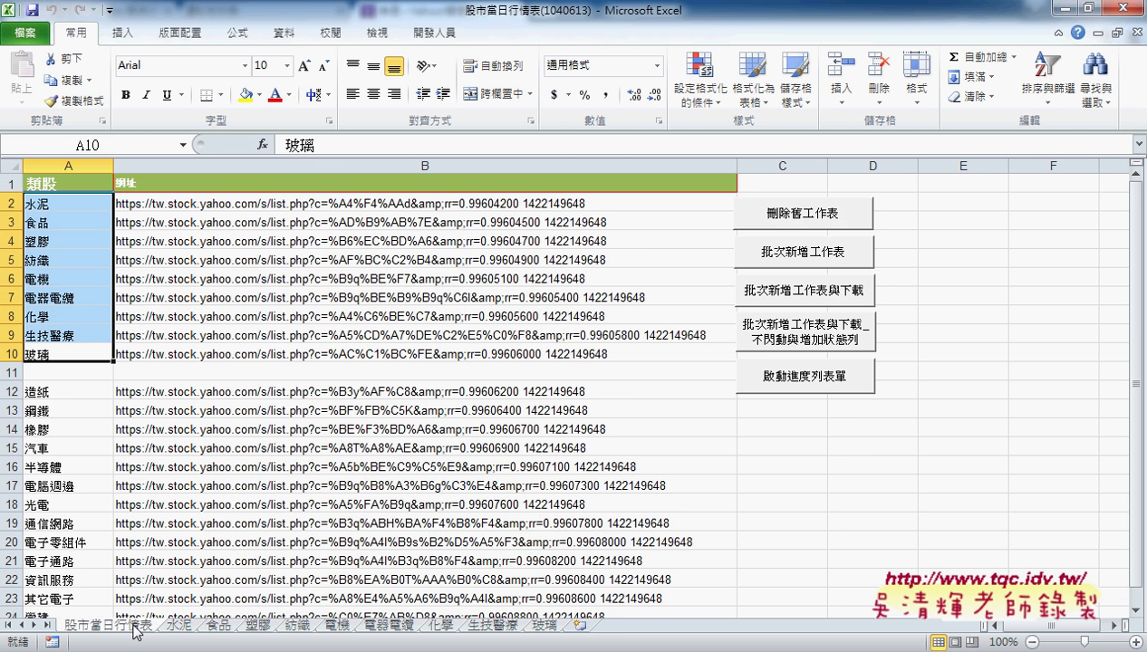
Open the code of the macro assigned to the 批次新增工作表 button
right_click(763, 257)
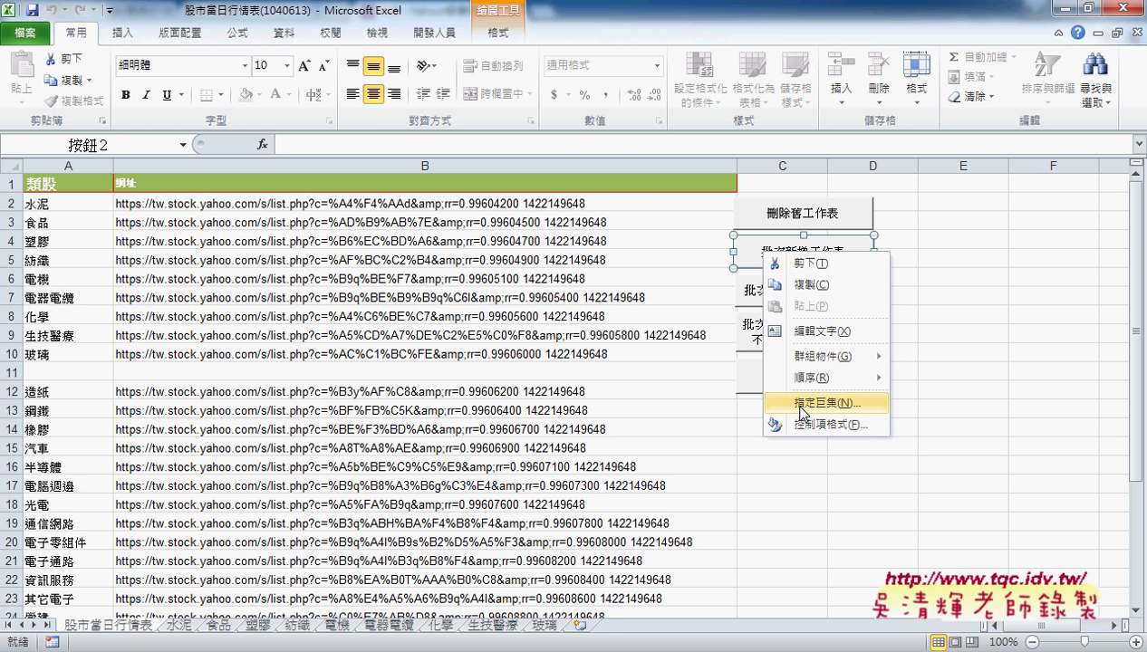
click(800, 404)
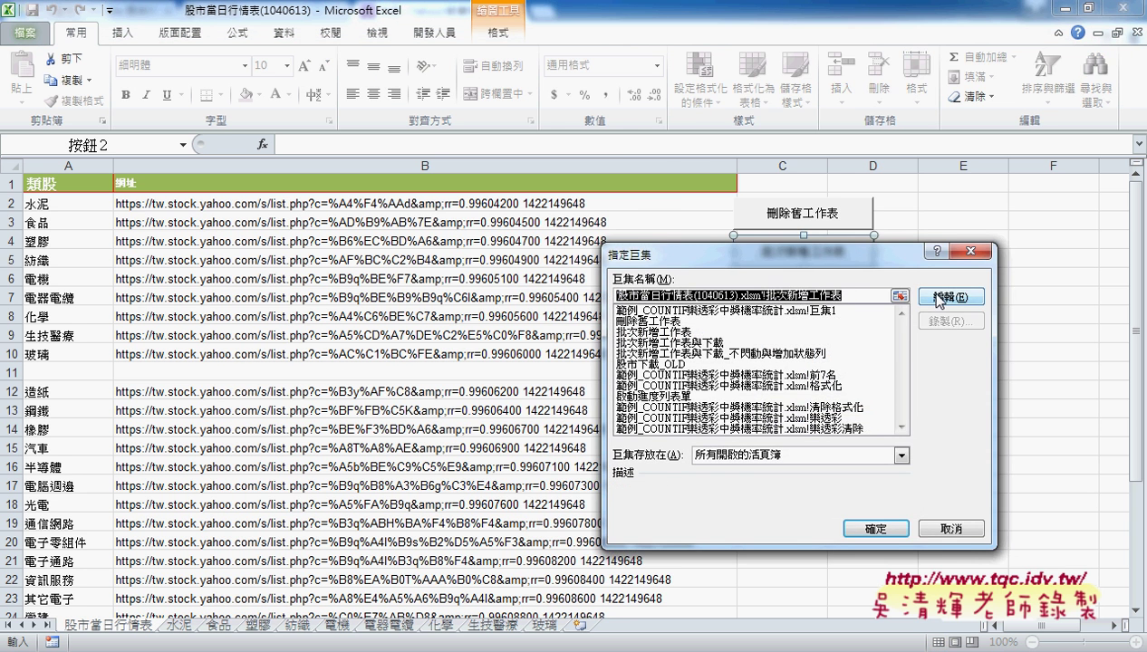
click(938, 299)
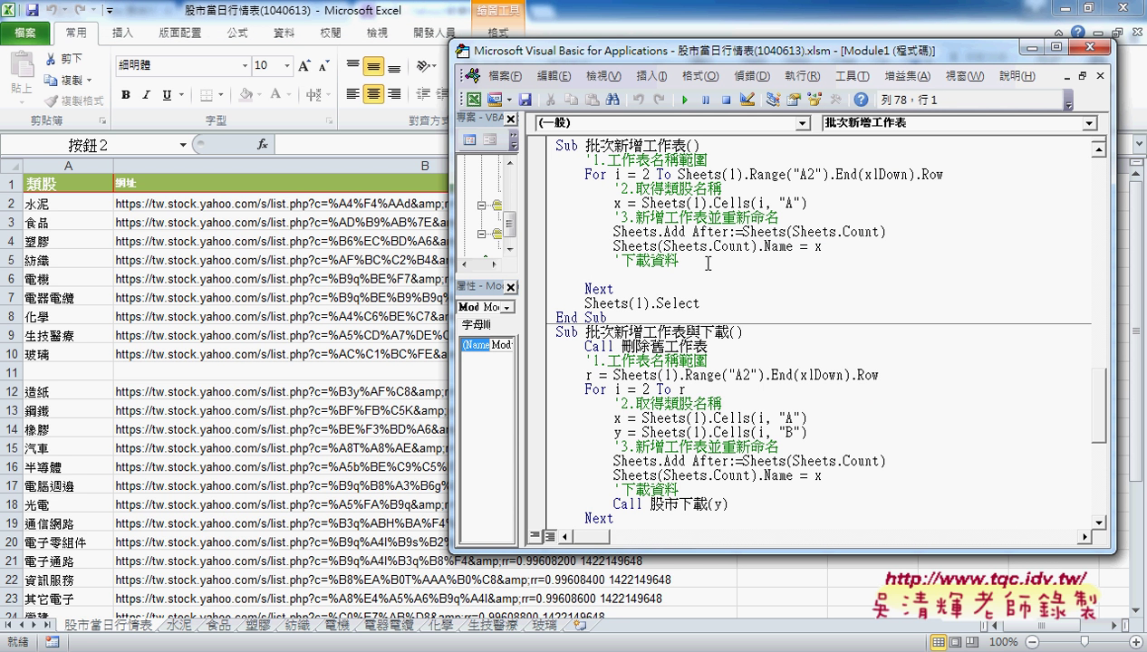
Inspect the Sheets.Add line's words and call up F1 help for the Sheets keyword
drag(613, 232, 657, 233)
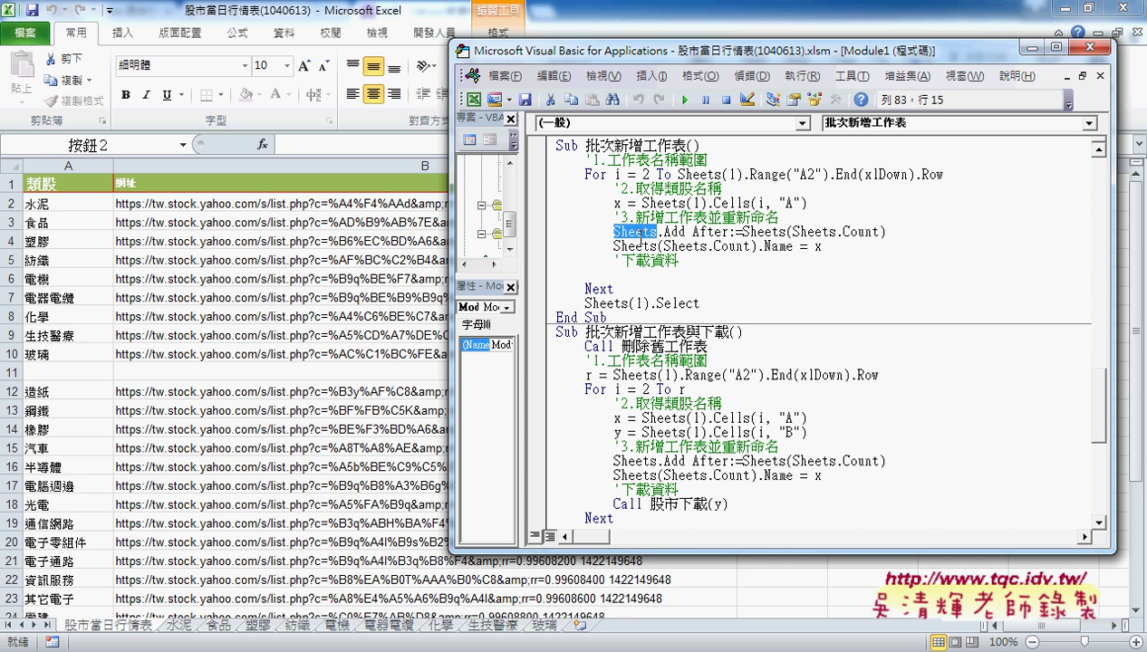
double_click(677, 232)
key(shift+Left)
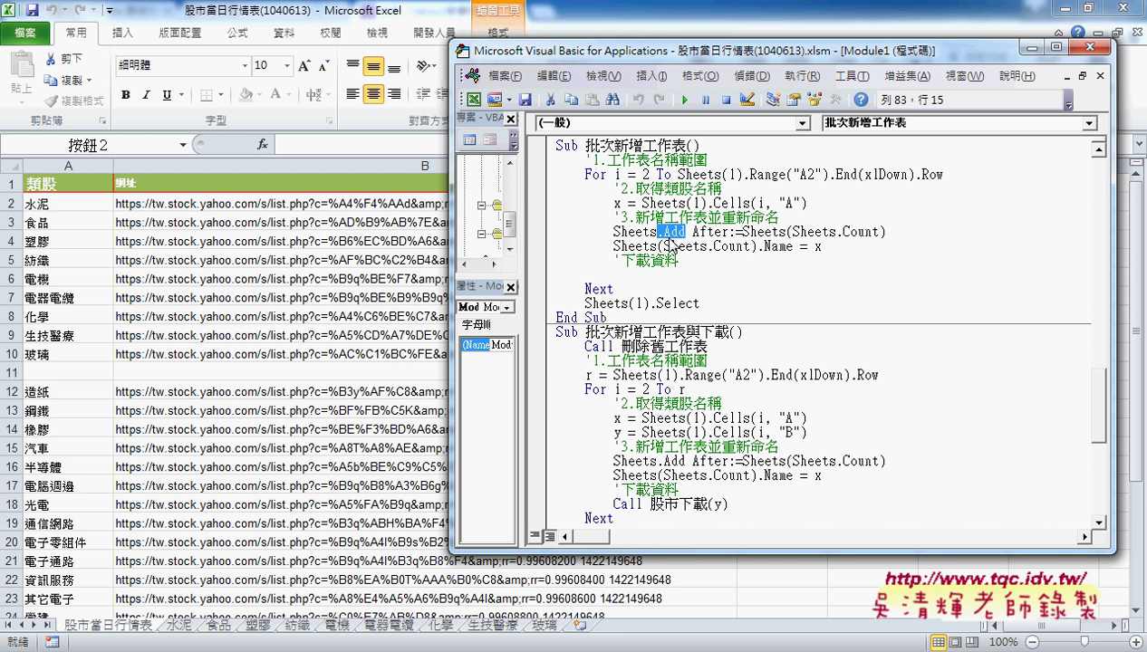
drag(685, 232, 738, 232)
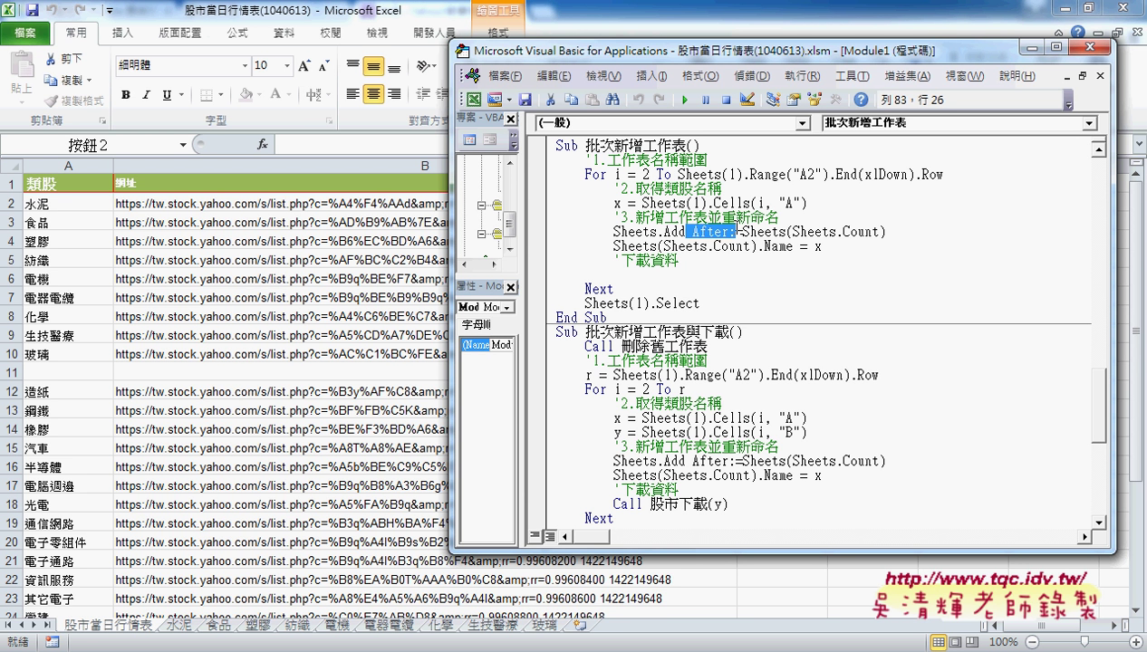
click(634, 232)
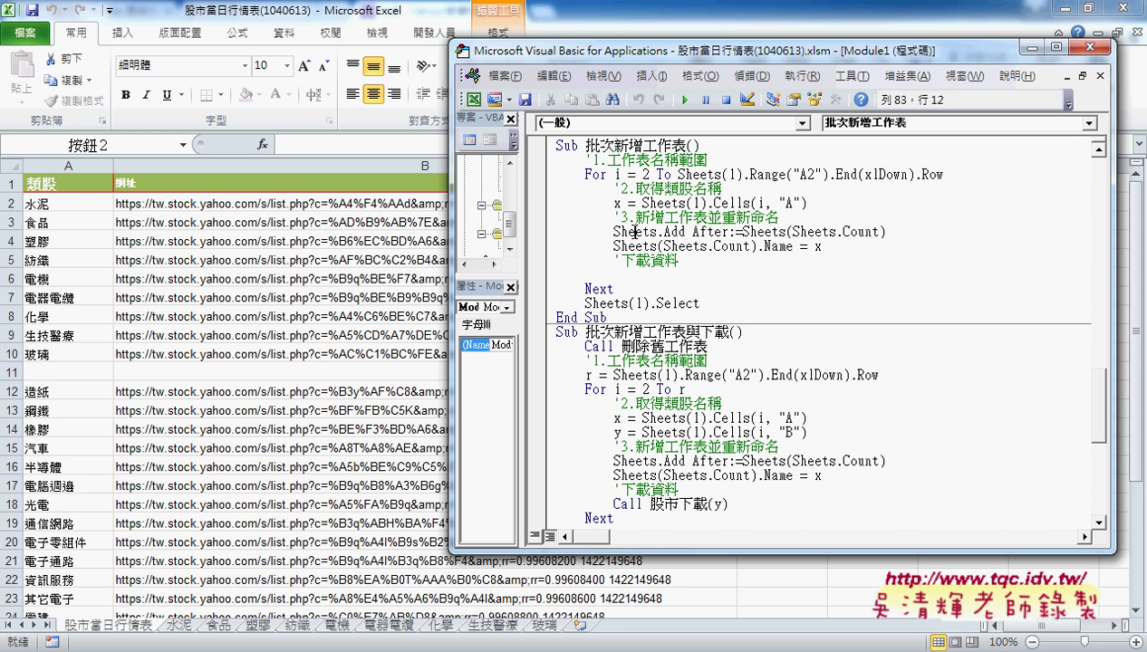
drag(656, 232, 614, 232)
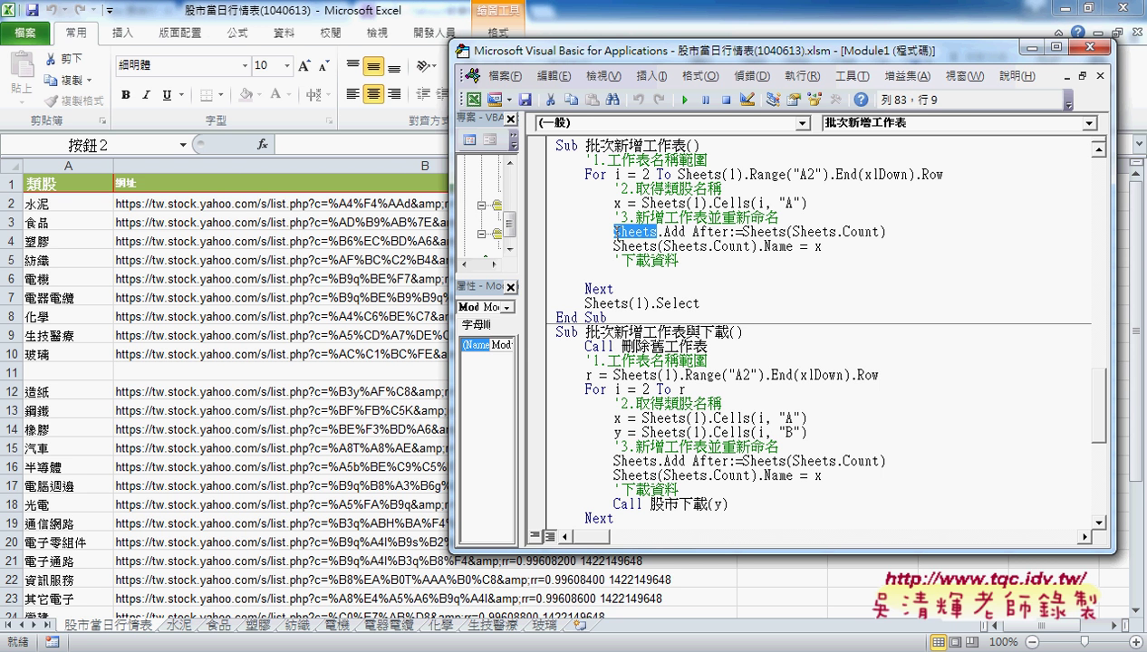
click(641, 232)
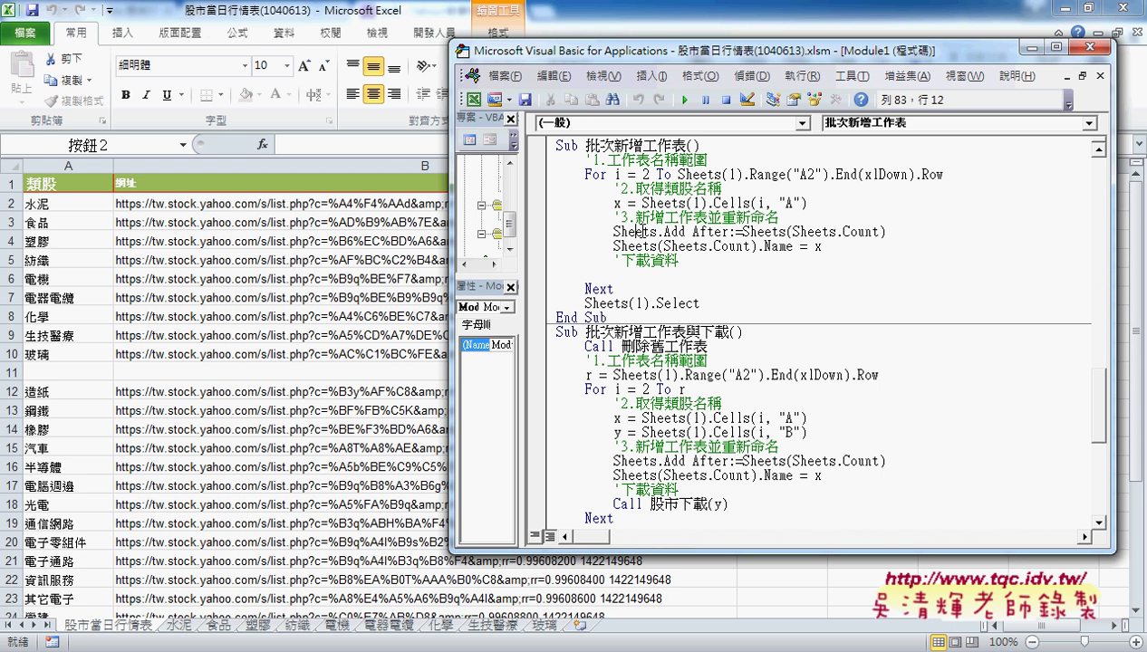
key(F1)
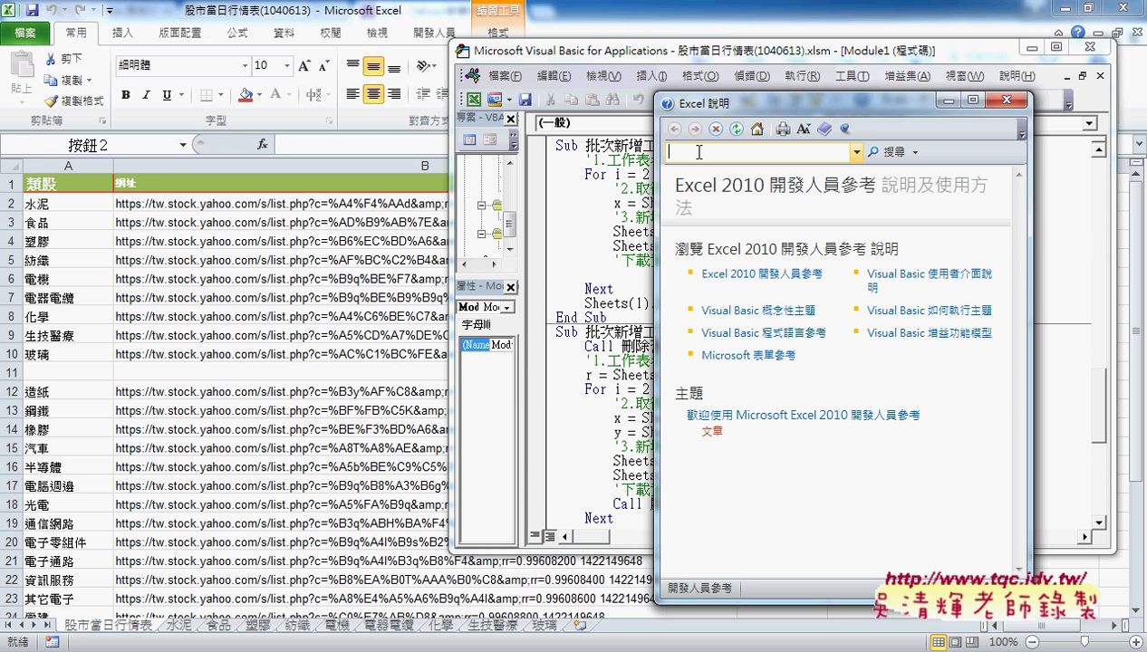
Search help for 'sheets', open the Sheets object article, and enlarge the Help window
text(sh)
text(eets)
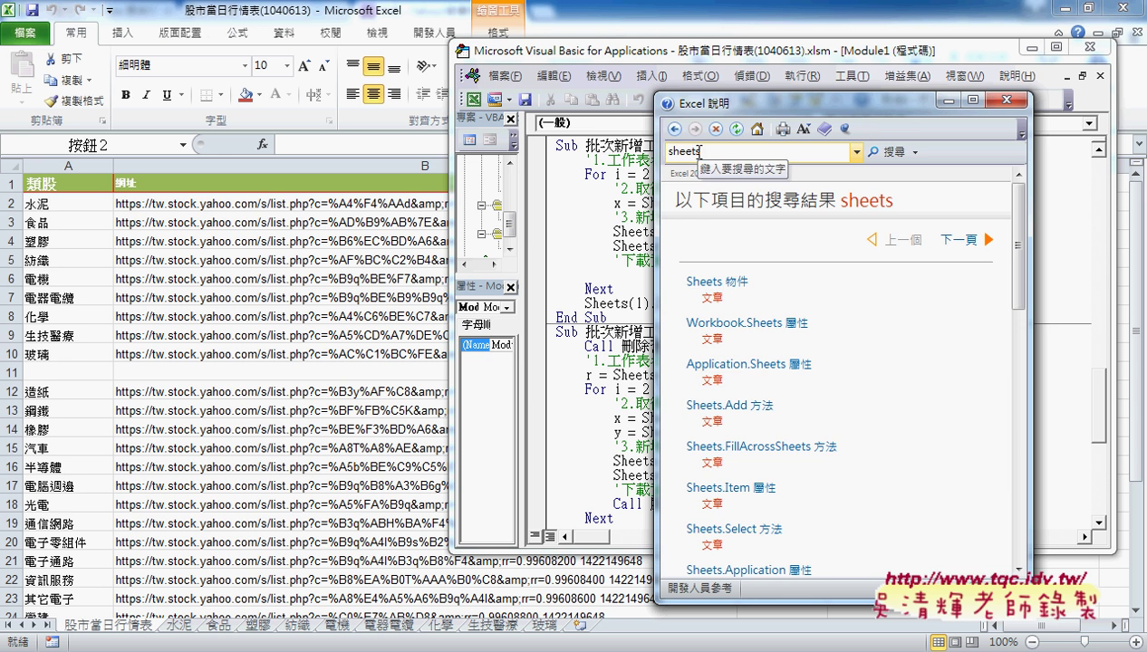
click(738, 283)
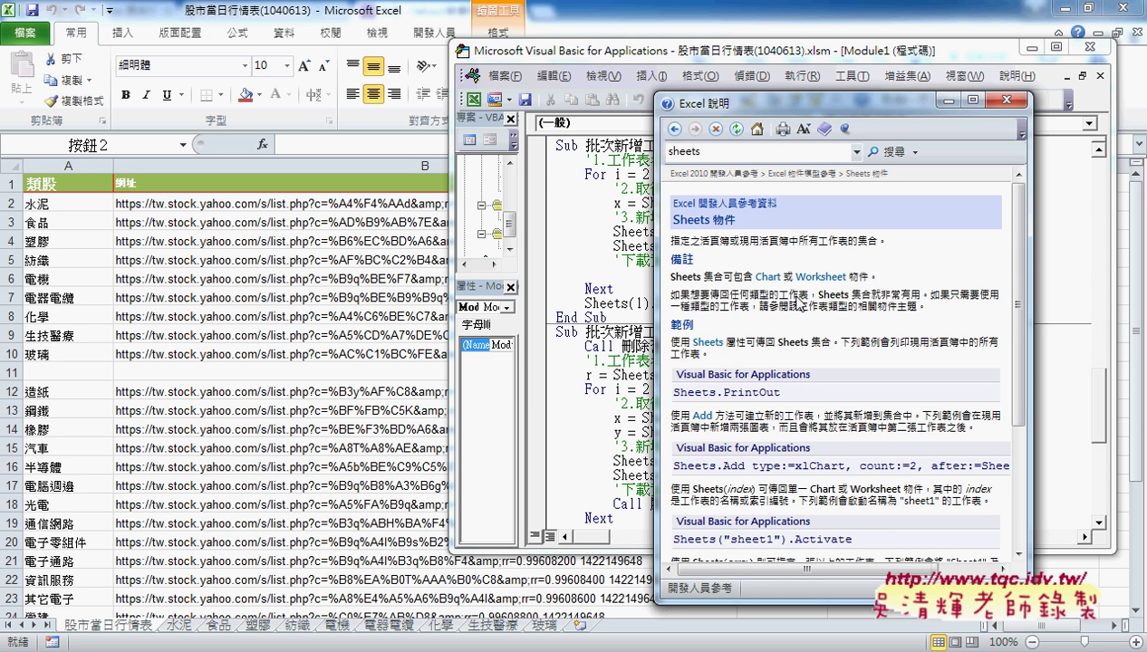
drag(801, 102, 672, 34)
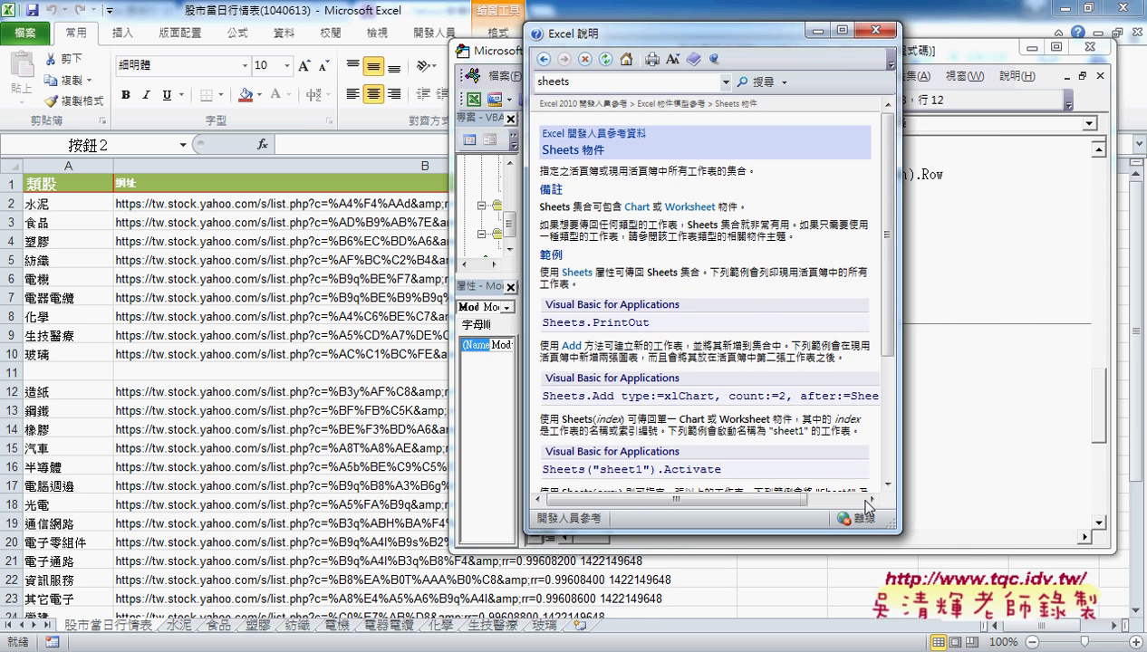
drag(893, 525, 1033, 634)
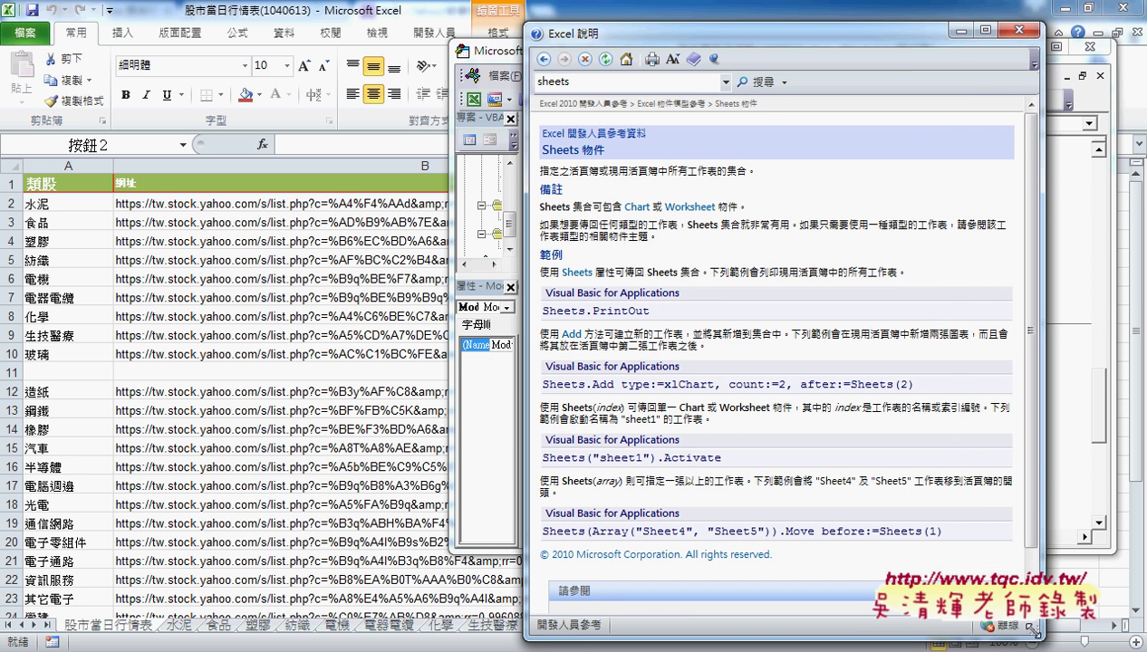
scroll(1029, 547, down, 2)
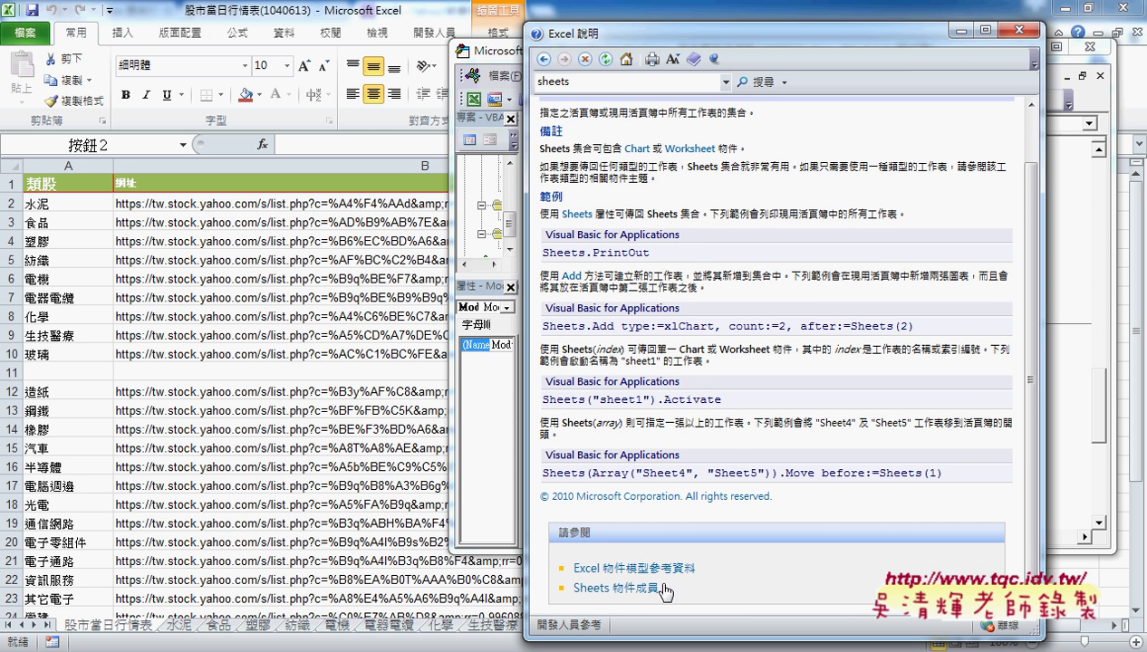
Open the Sheets object members list and highlight Add, Delete, FillAcrossSheets, Count and Visible
click(633, 590)
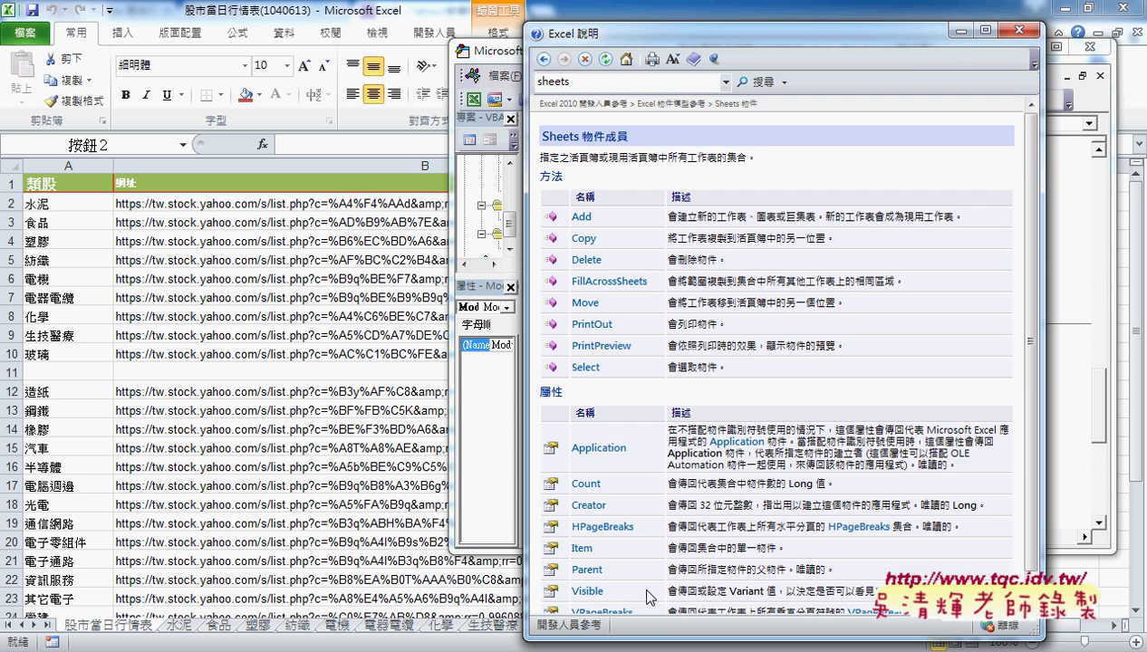
double_click(555, 177)
double_click(581, 216)
double_click(579, 261)
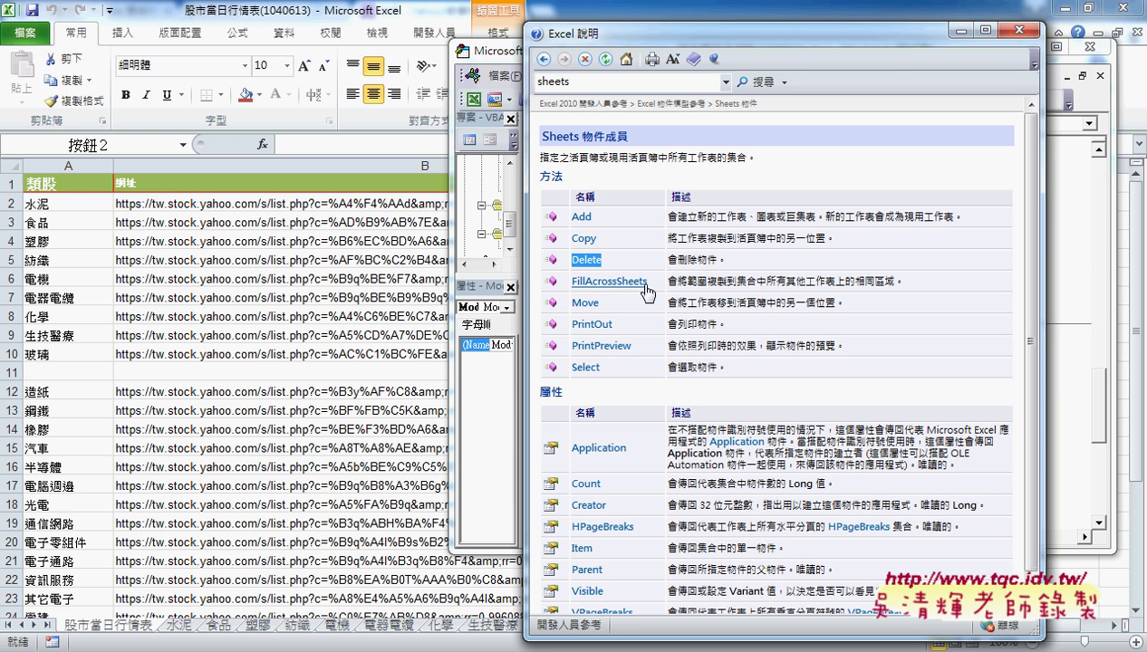
drag(651, 283, 574, 288)
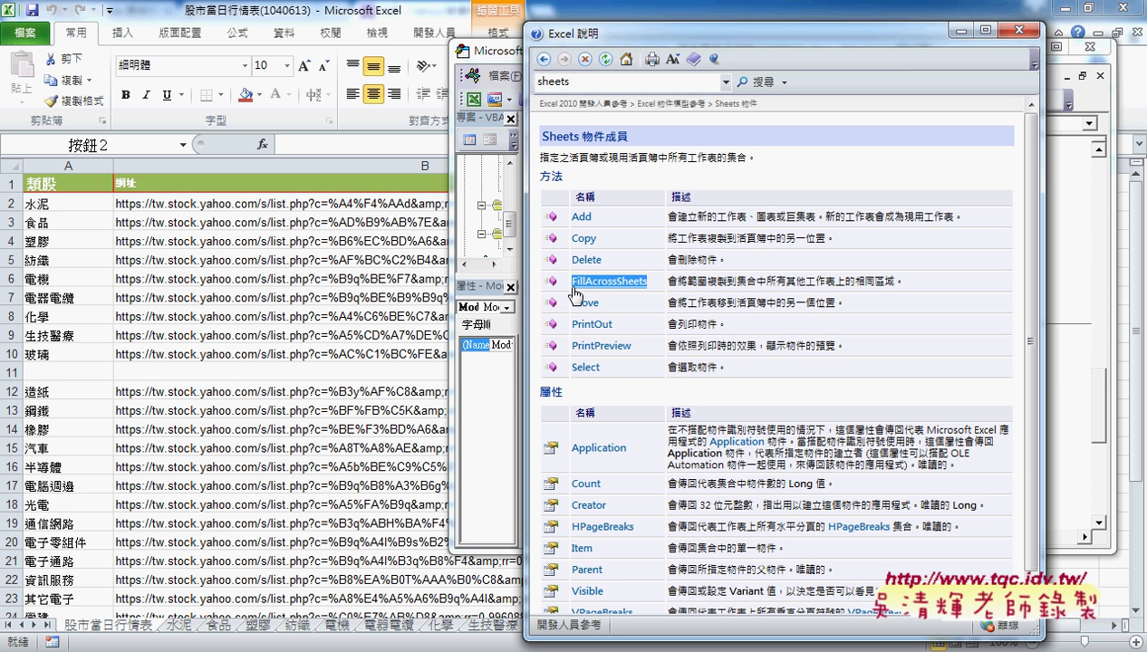
scroll(629, 393, down, 1)
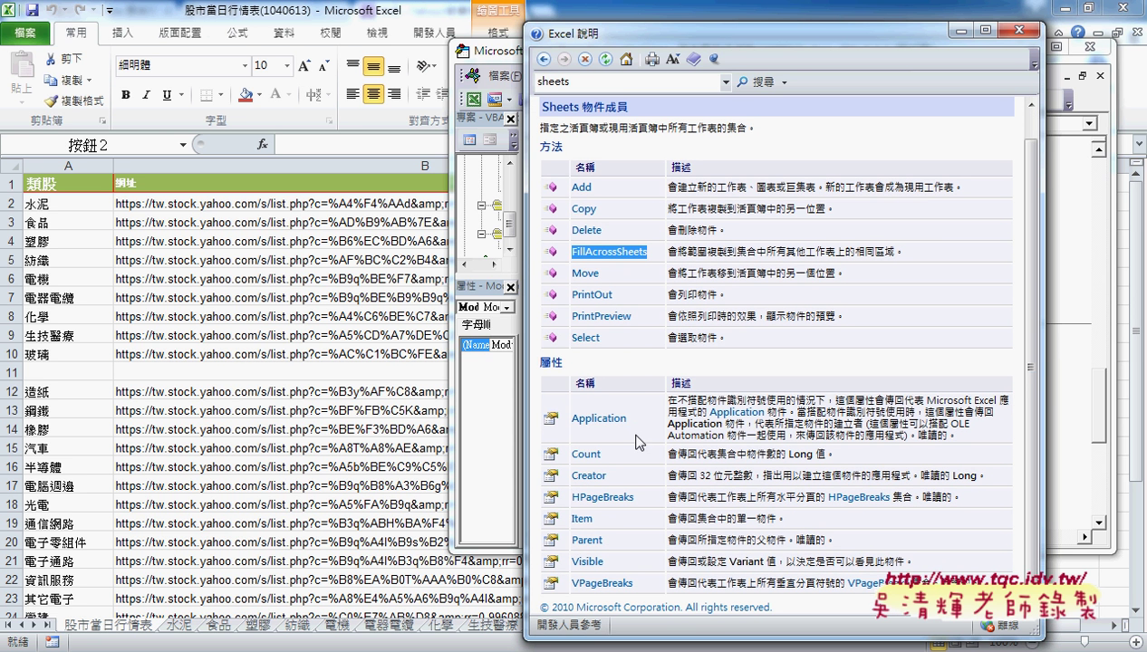
drag(602, 455, 574, 457)
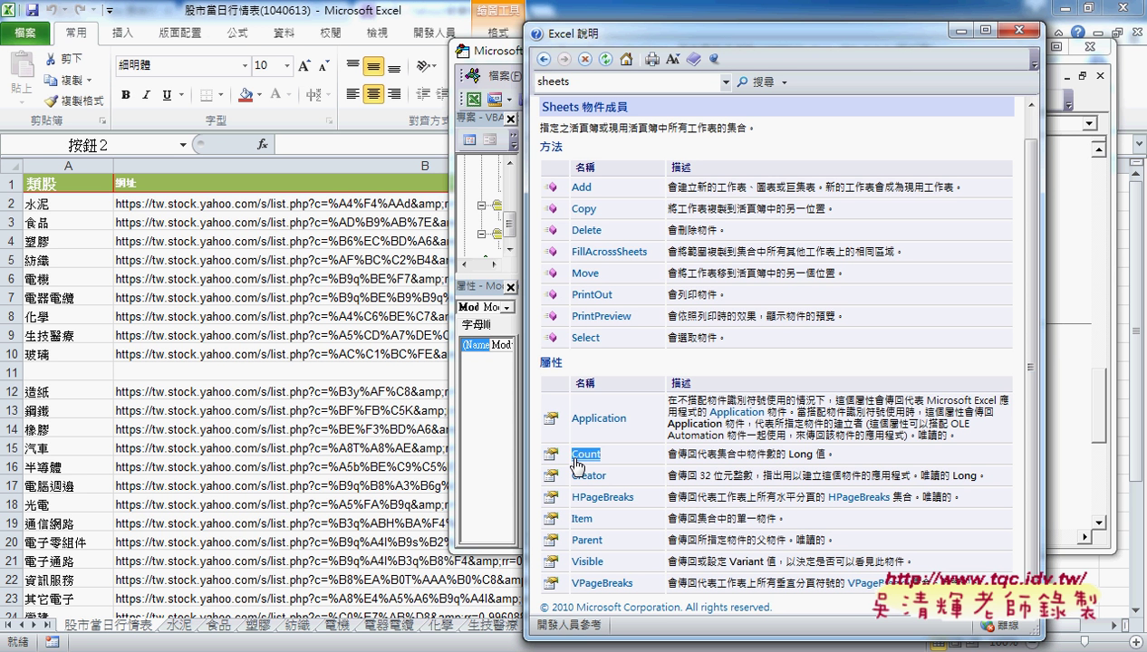
double_click(602, 562)
Open the Add method page and highlight that the new sheet becomes active and the Before parameter
click(580, 188)
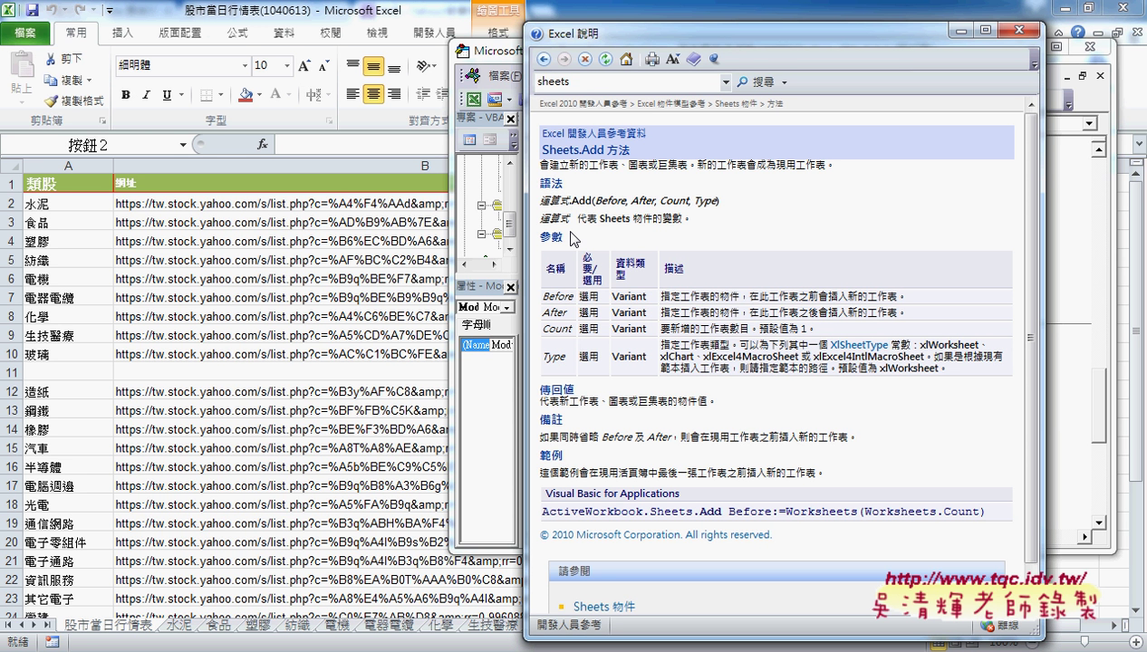
drag(567, 166, 815, 168)
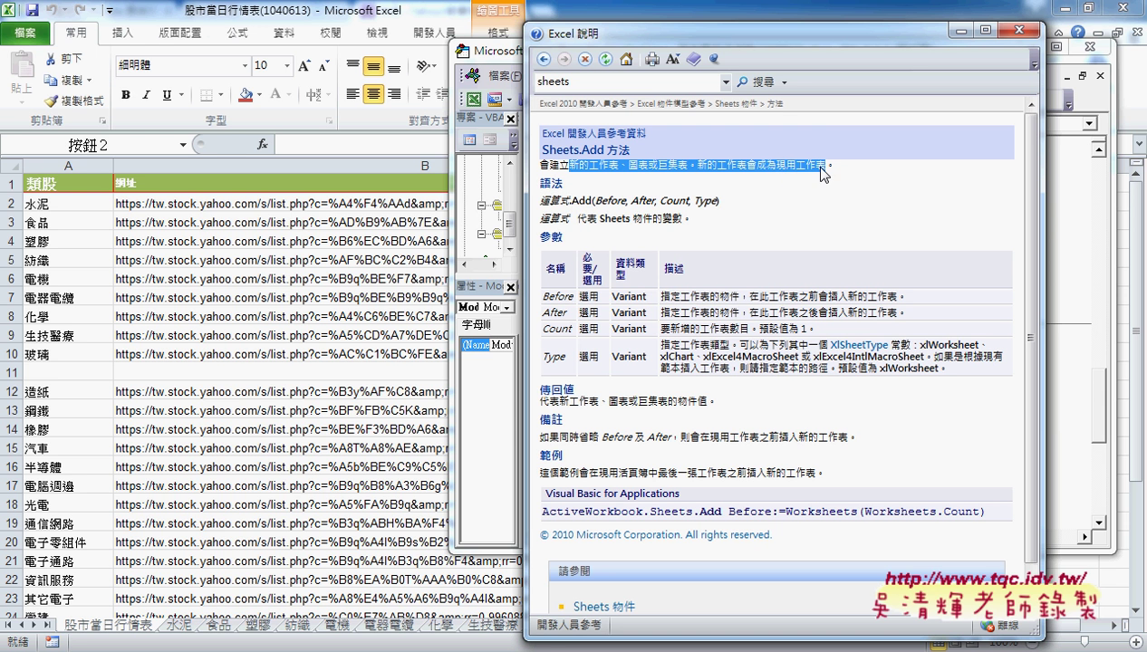
drag(696, 165, 826, 165)
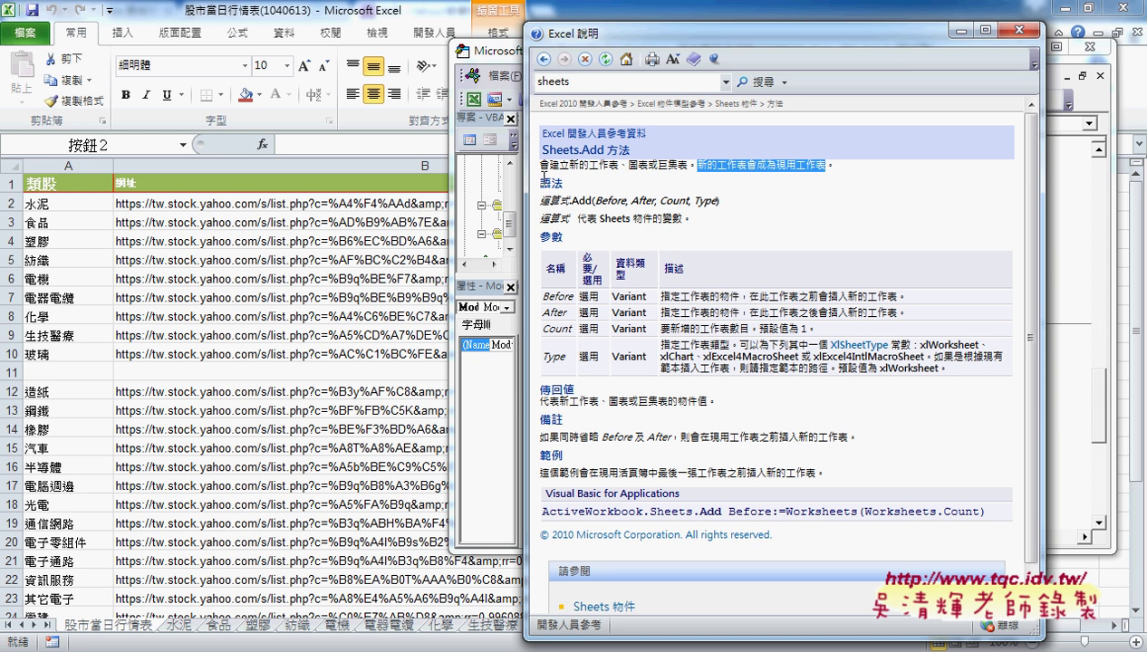
drag(595, 201, 625, 201)
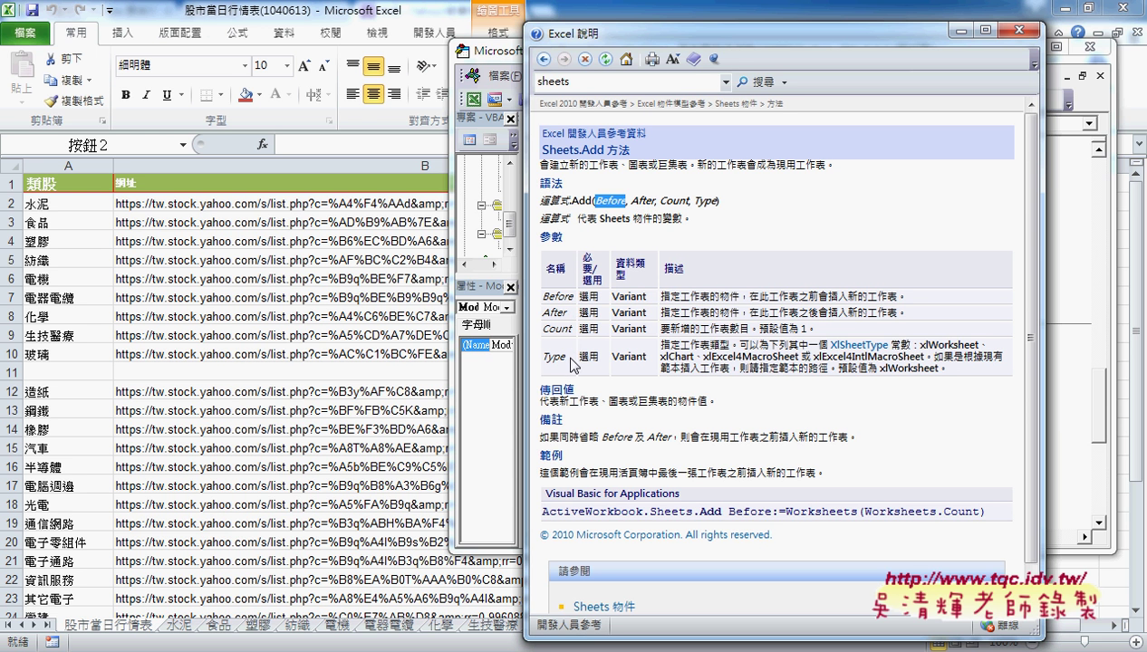
Walk through the macro: loop from 2 to last row, Cells(i,"A") into x, Sheets.Add After Sheets.Count, .Name = x
click(1029, 35)
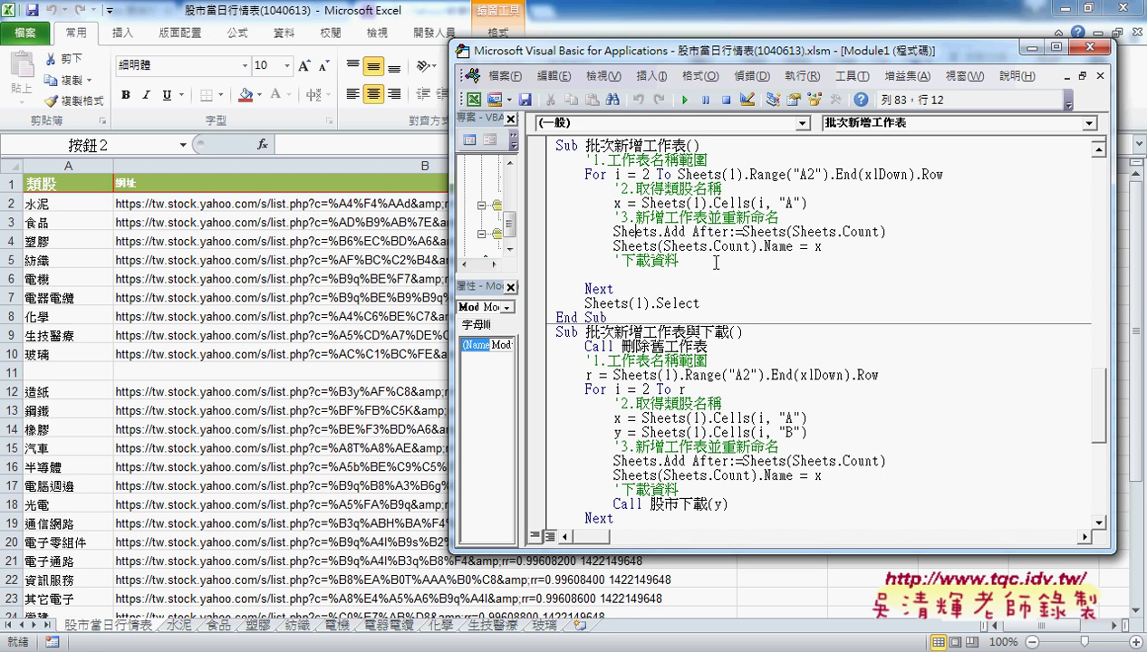
double_click(707, 232)
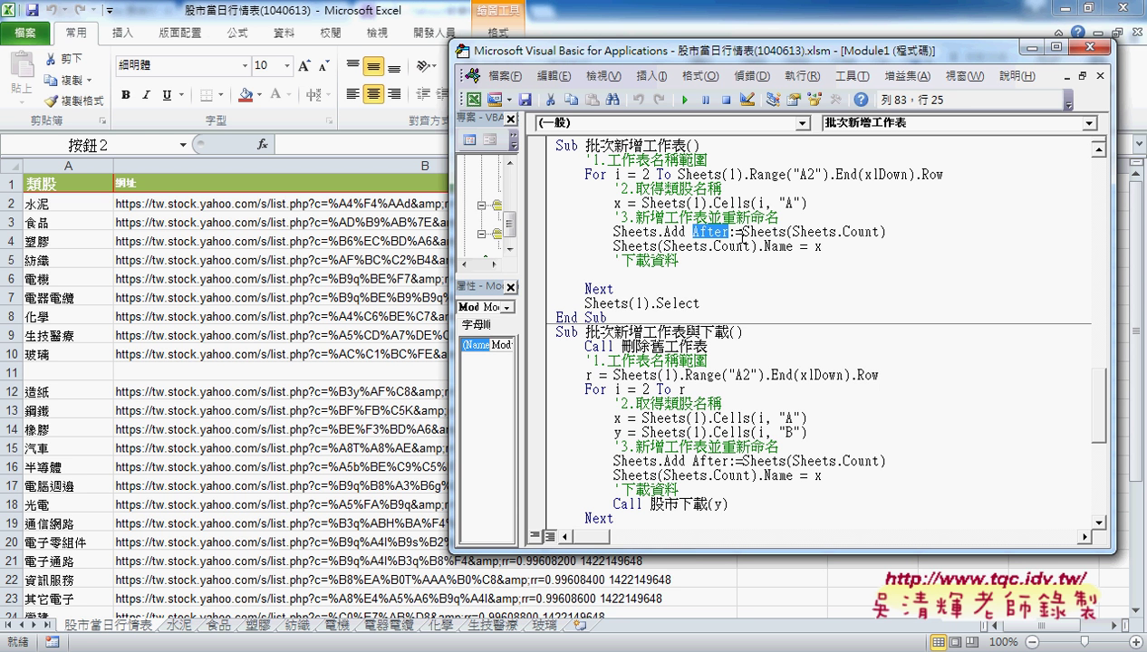
drag(741, 232, 880, 233)
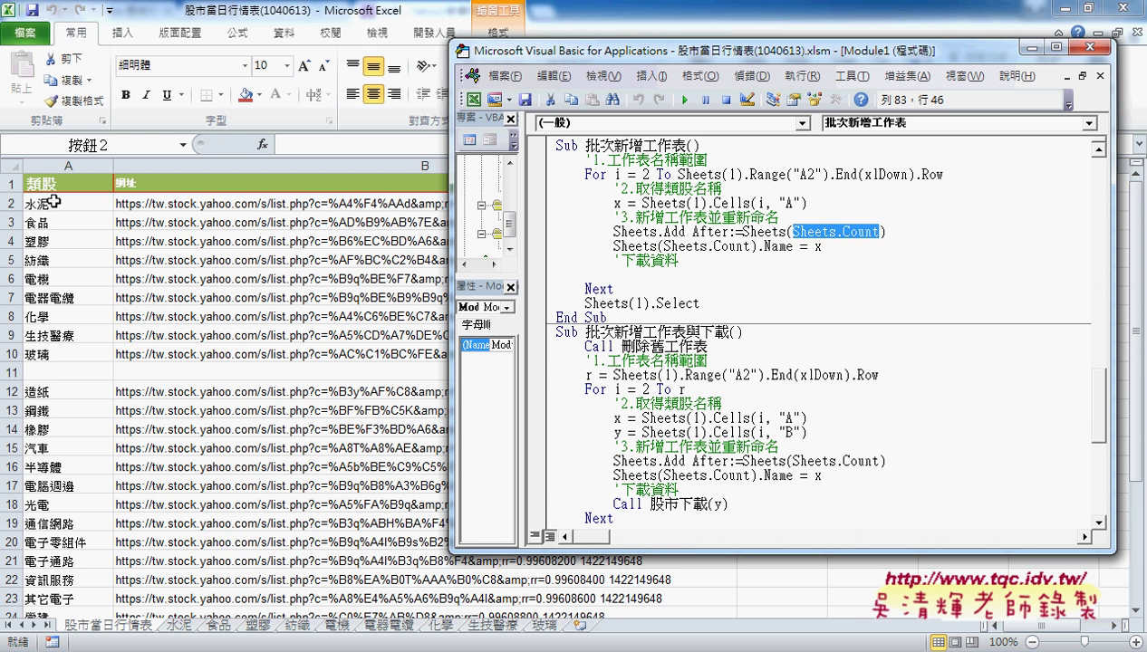
double_click(640, 174)
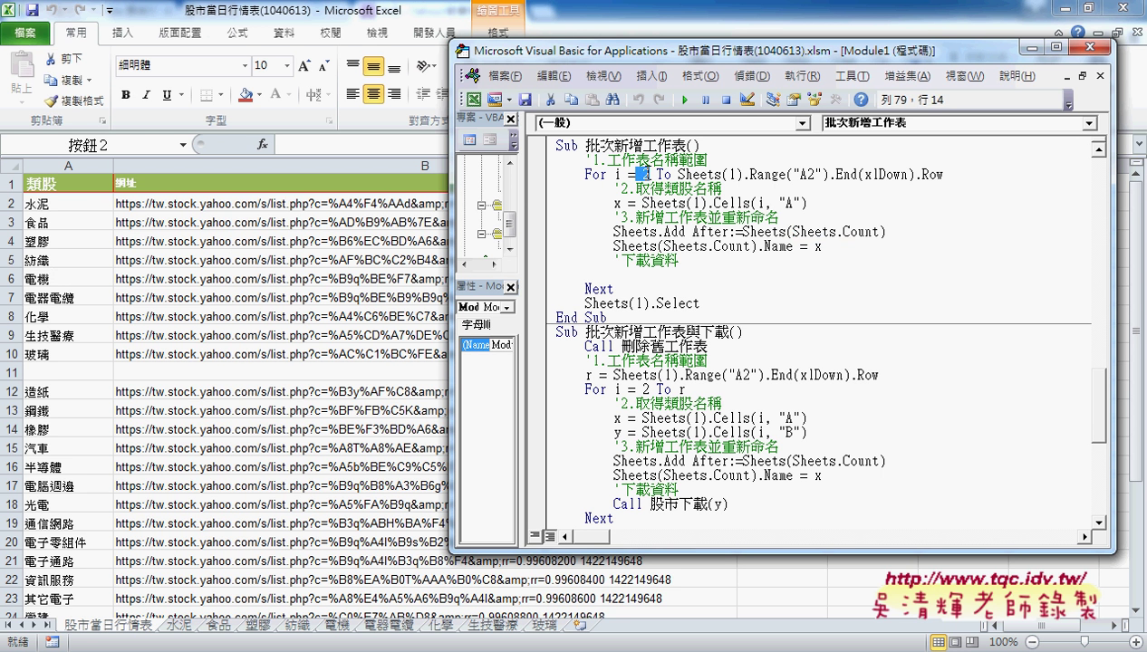
drag(675, 174, 945, 176)
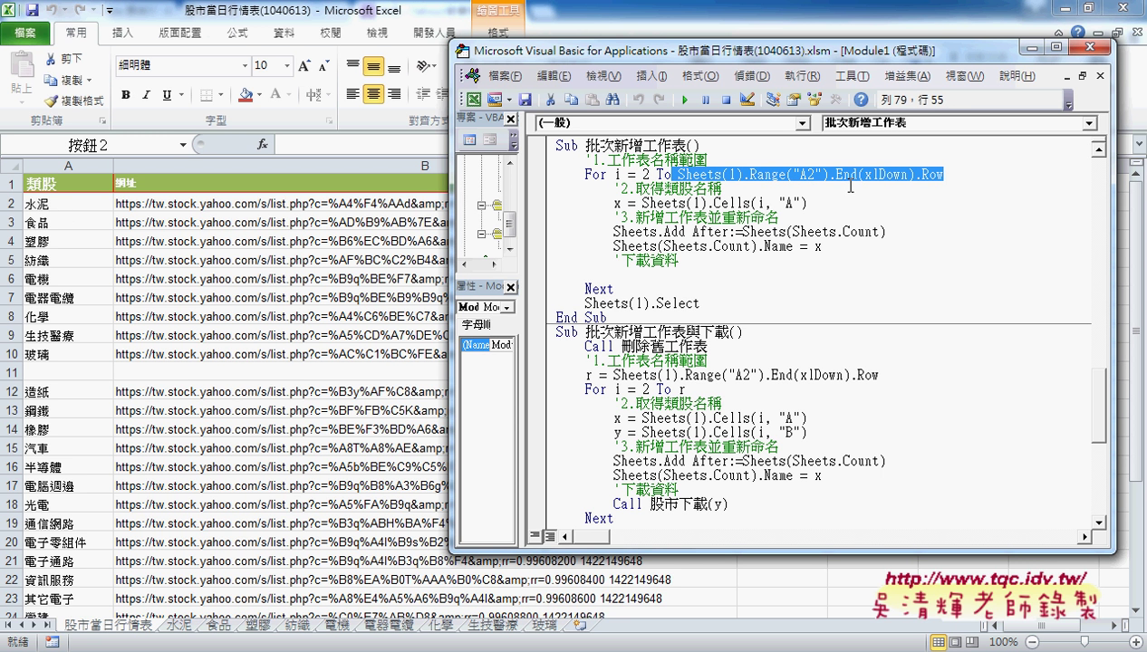
drag(714, 203, 806, 203)
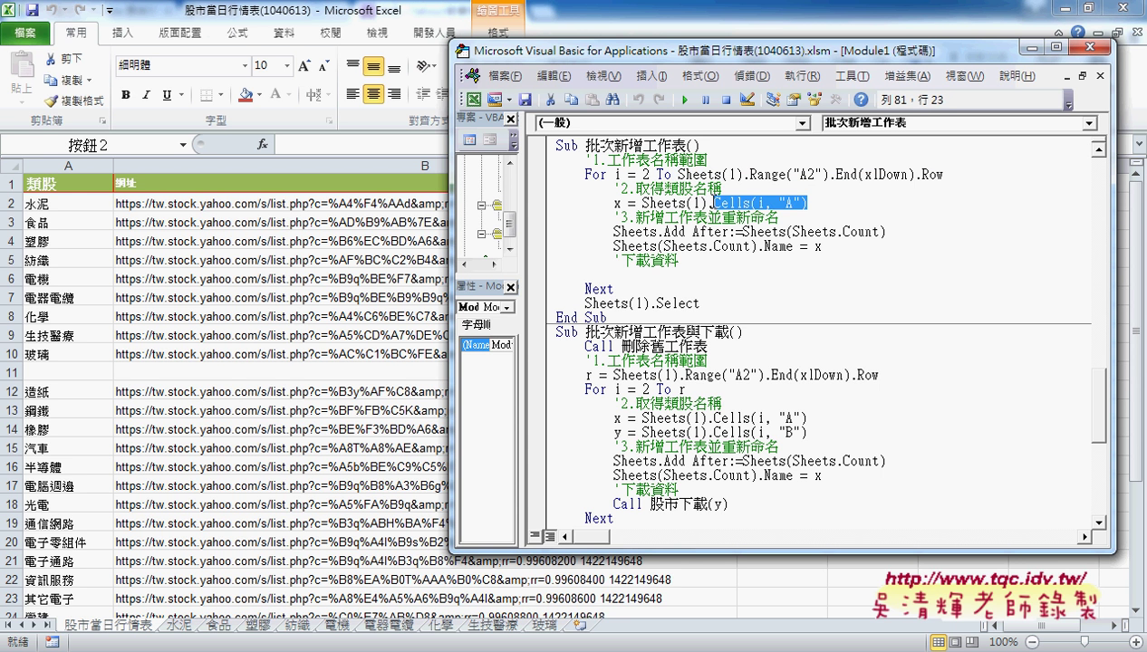
click(613, 203)
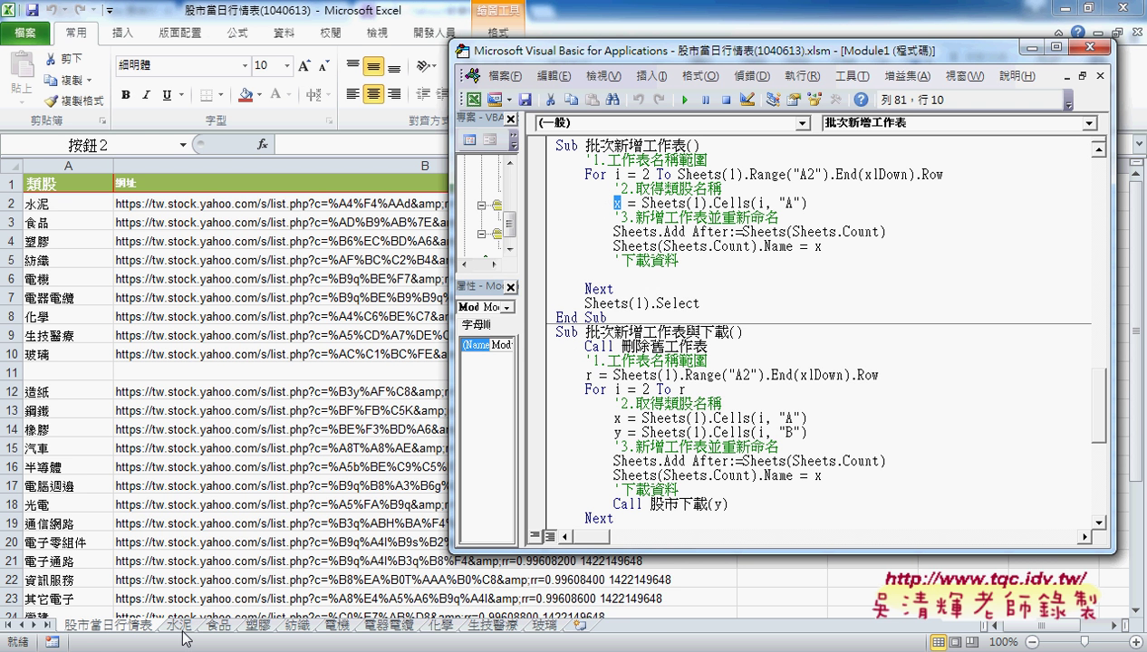
double_click(818, 246)
drag(887, 232, 614, 232)
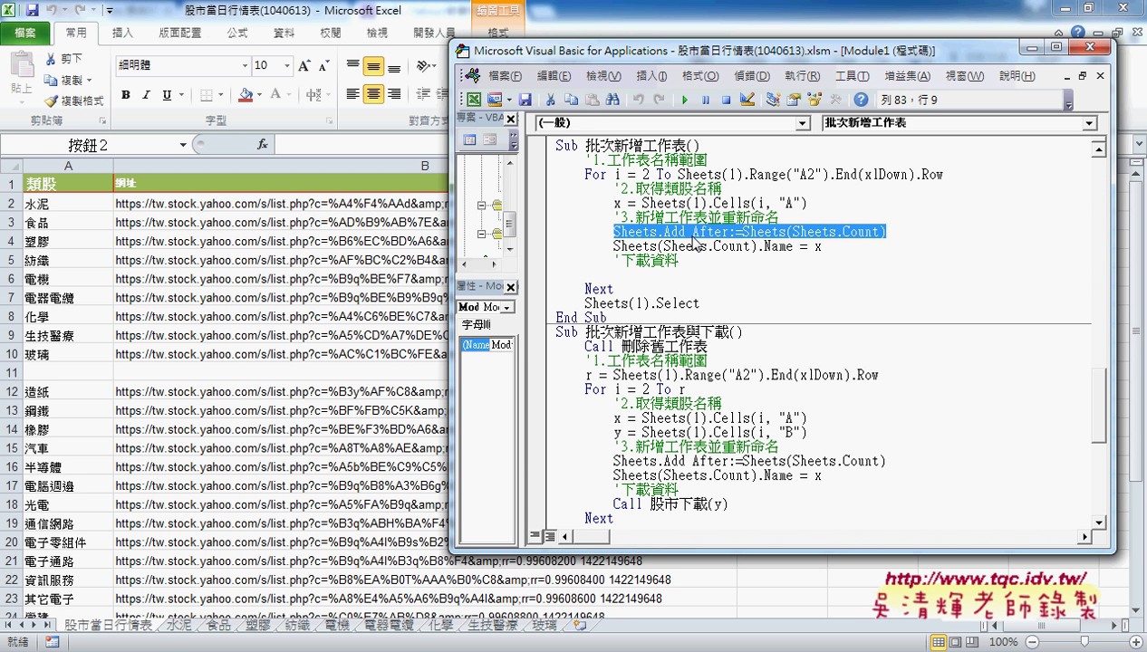
click(821, 247)
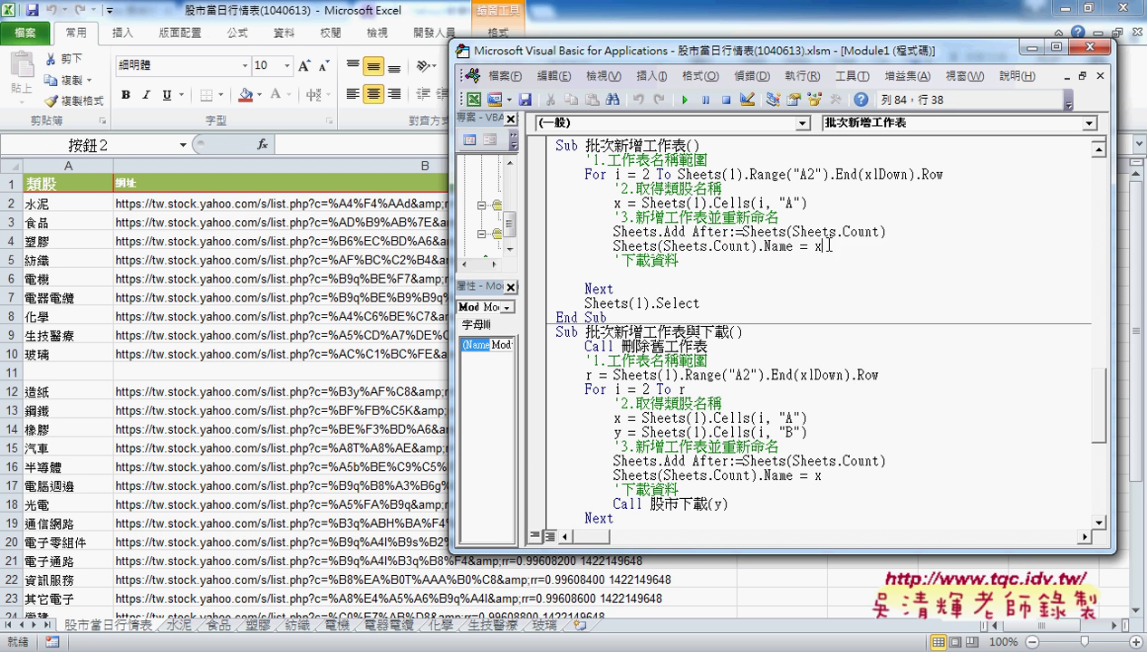
double_click(819, 246)
drag(759, 246, 794, 247)
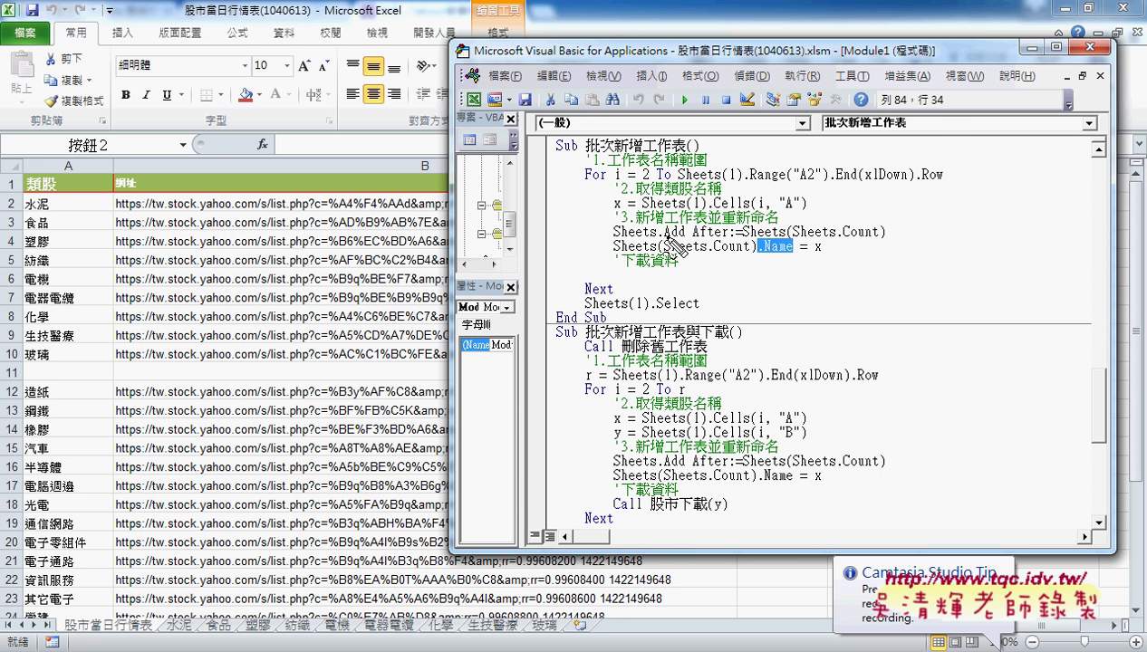
Annotate Add, .Name and x in red, linking them to 水泥 in A2 and the sheet tabs
drag(665, 241, 684, 239)
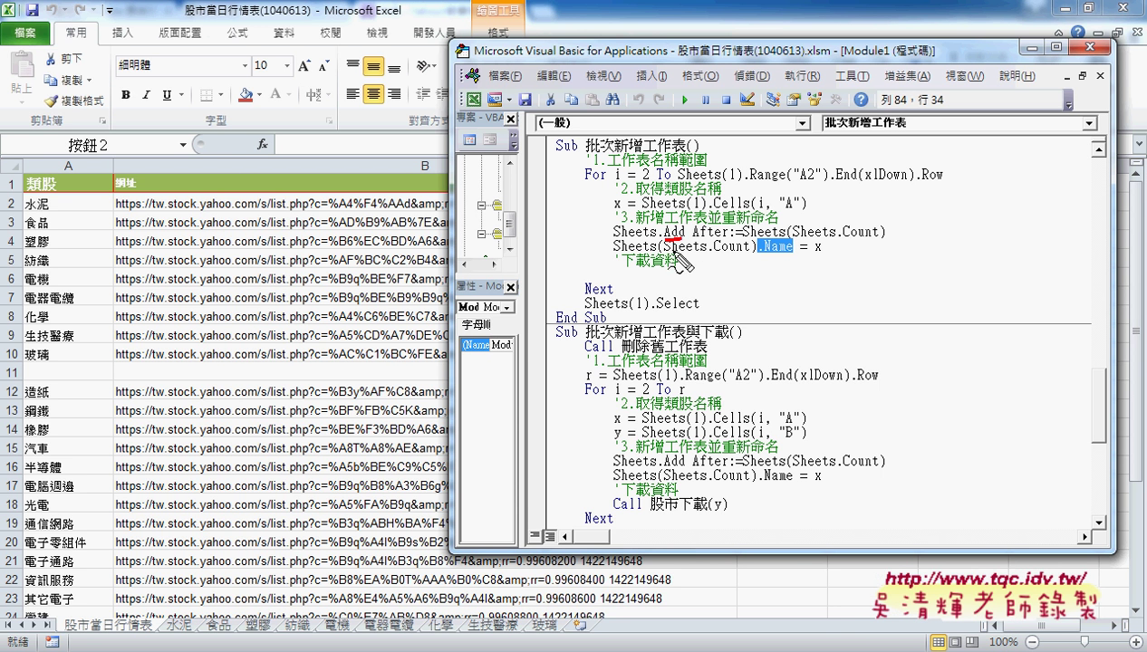
drag(756, 256, 784, 254)
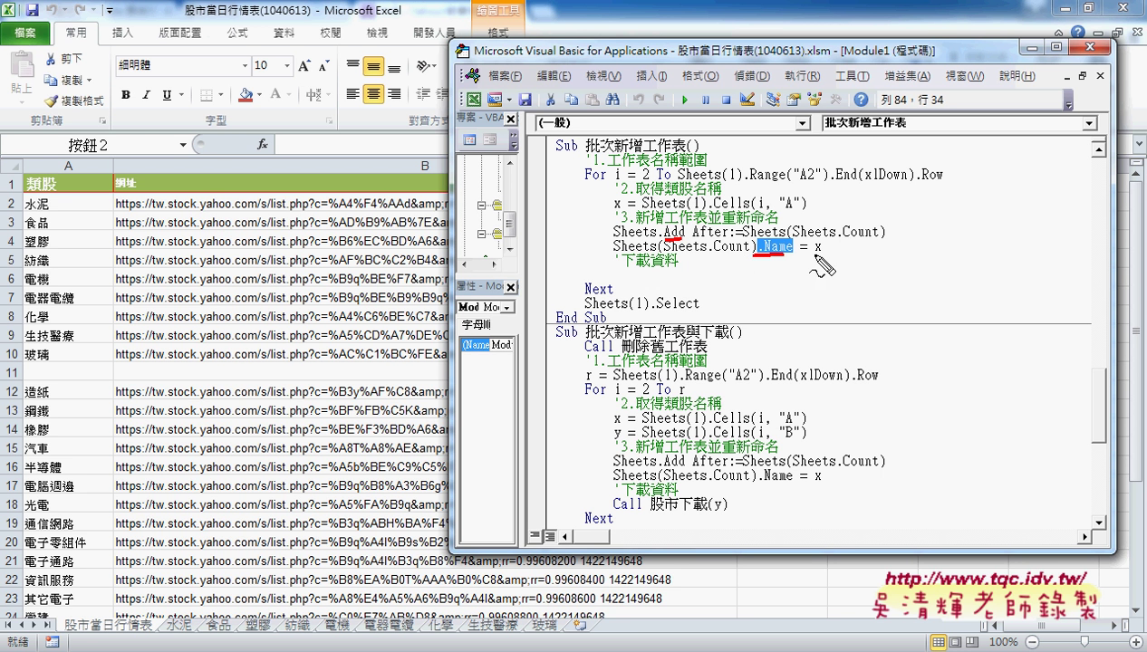
drag(814, 254, 821, 254)
drag(803, 214, 748, 214)
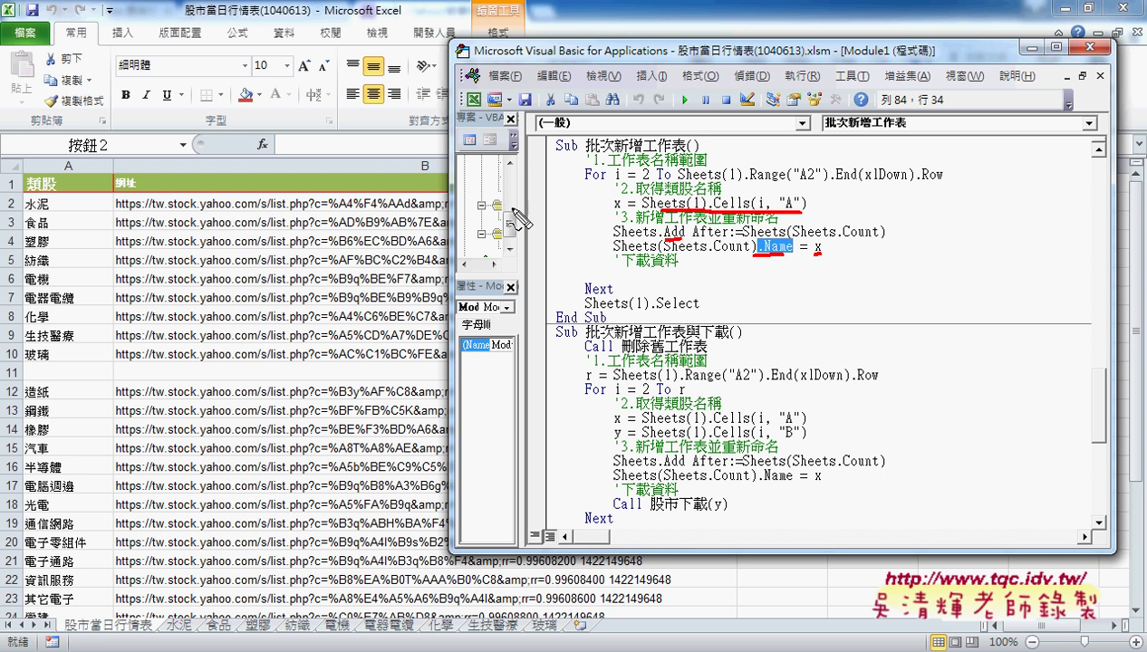
mouse_move(60, 211)
mouse_down()
mouse_move(76, 192)
mouse_move(584, 215)
mouse_up()
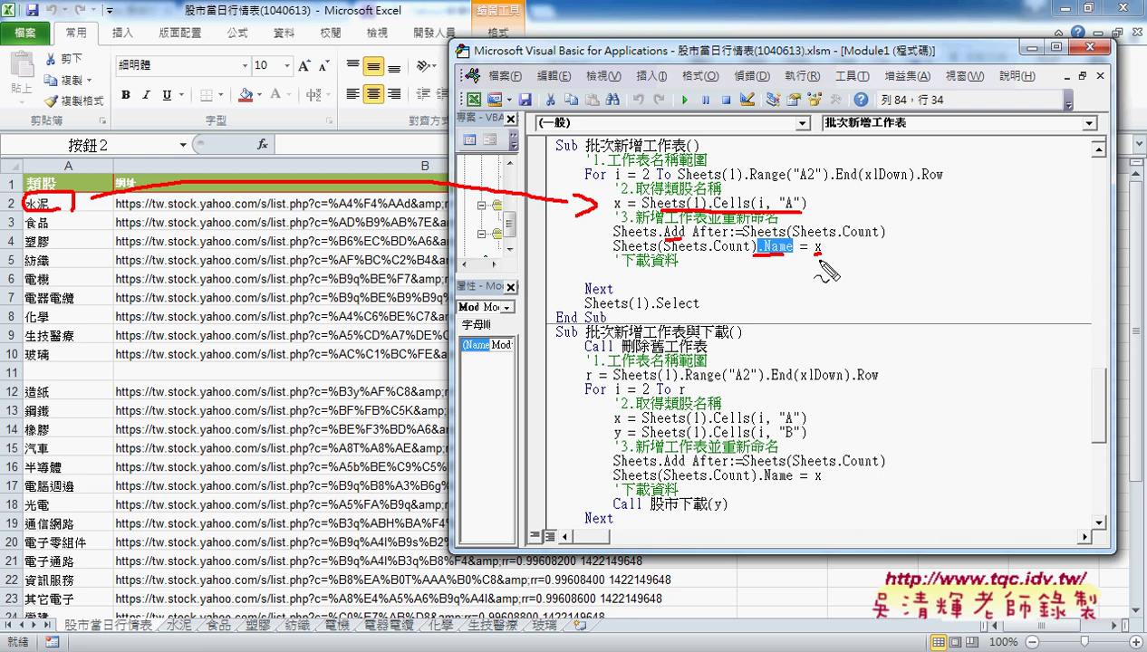
drag(199, 636, 190, 636)
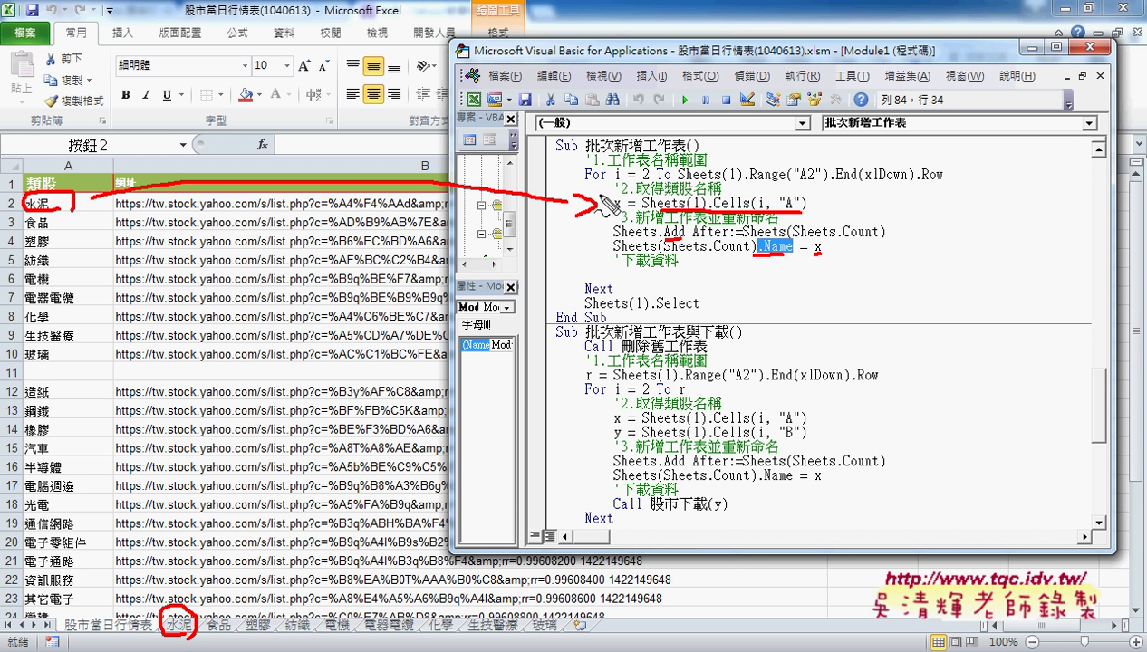
drag(234, 630, 553, 628)
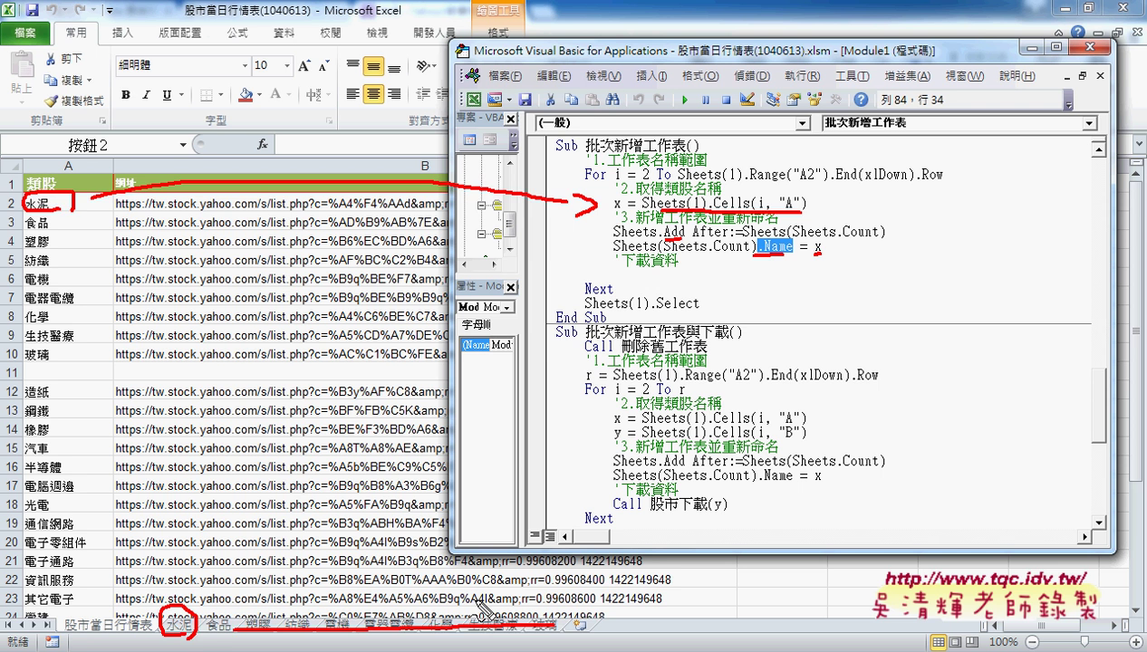
key(Escape)
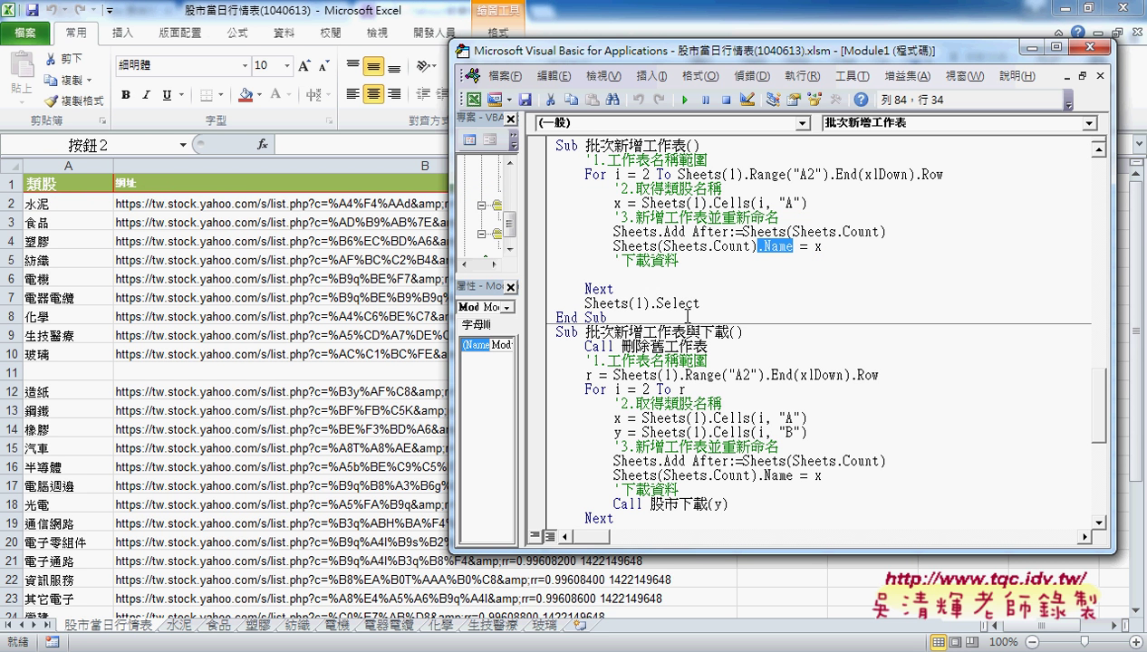
click(657, 316)
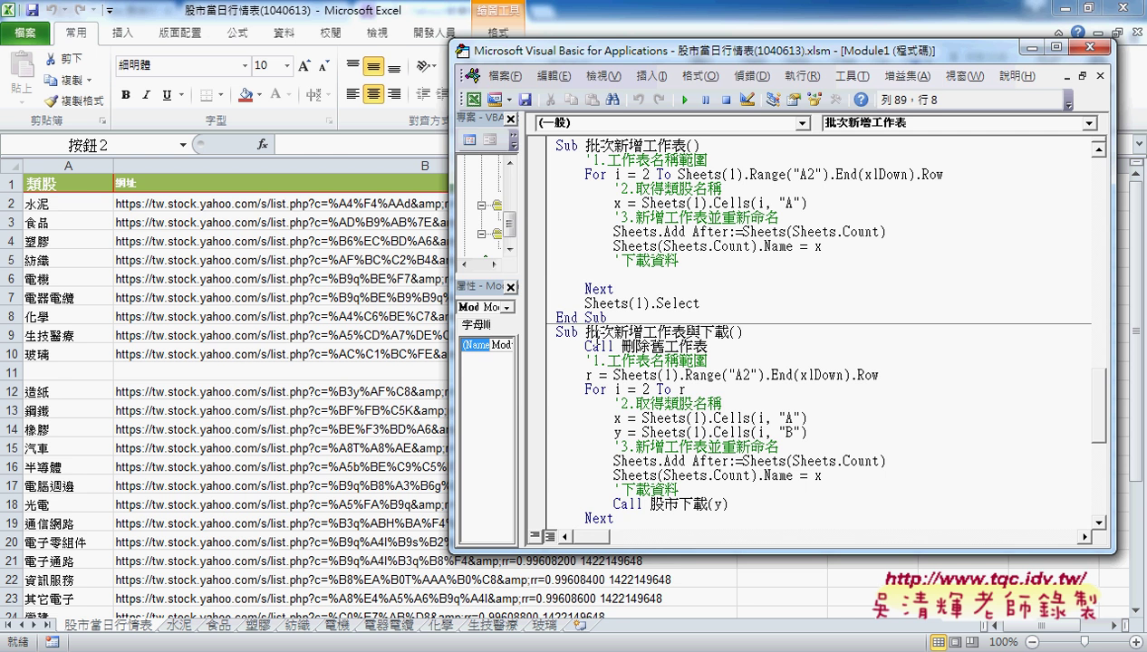
click(376, 317)
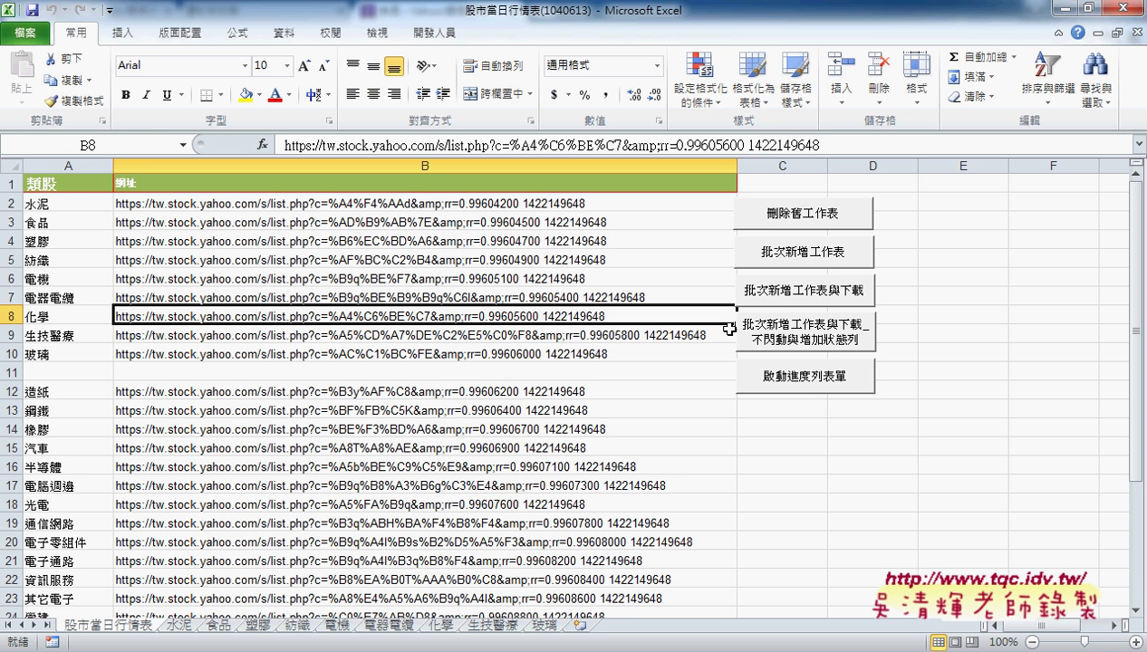
right_click(805, 254)
click(845, 404)
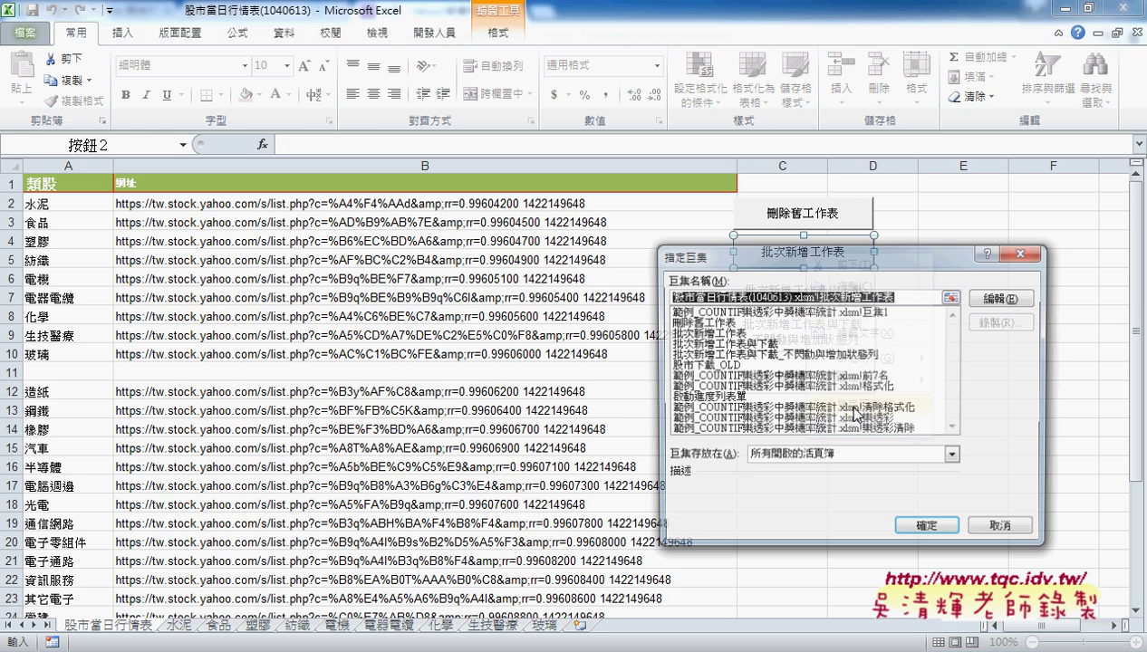
click(993, 299)
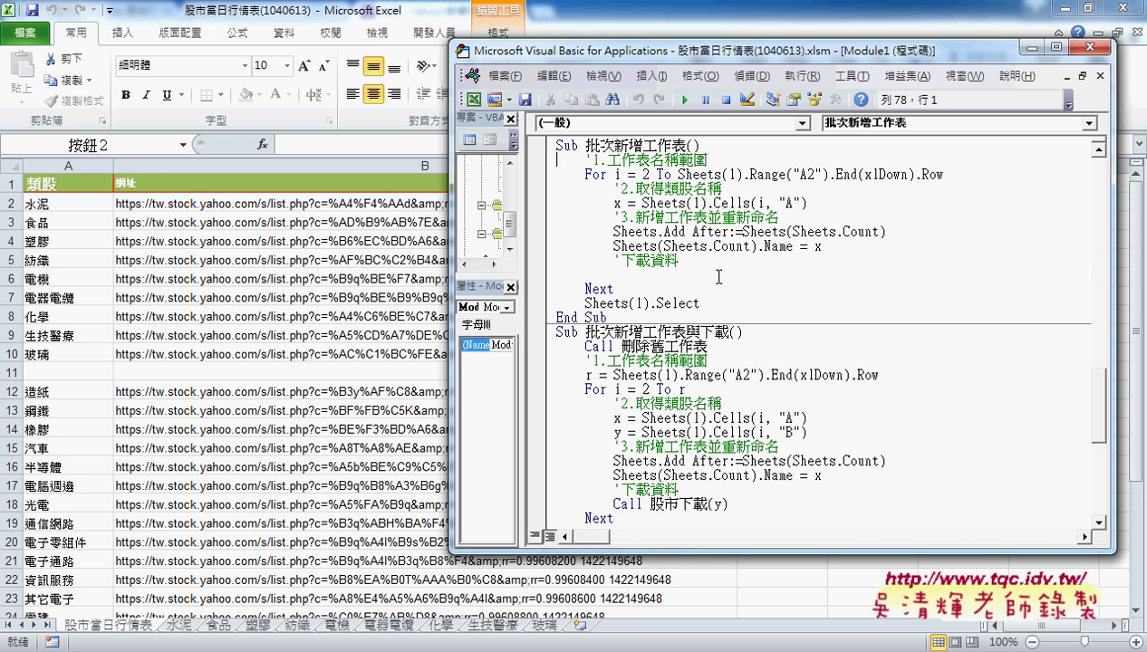
scroll(691, 496, down, 2)
scroll(682, 449, down, 2)
scroll(676, 350, down, 2)
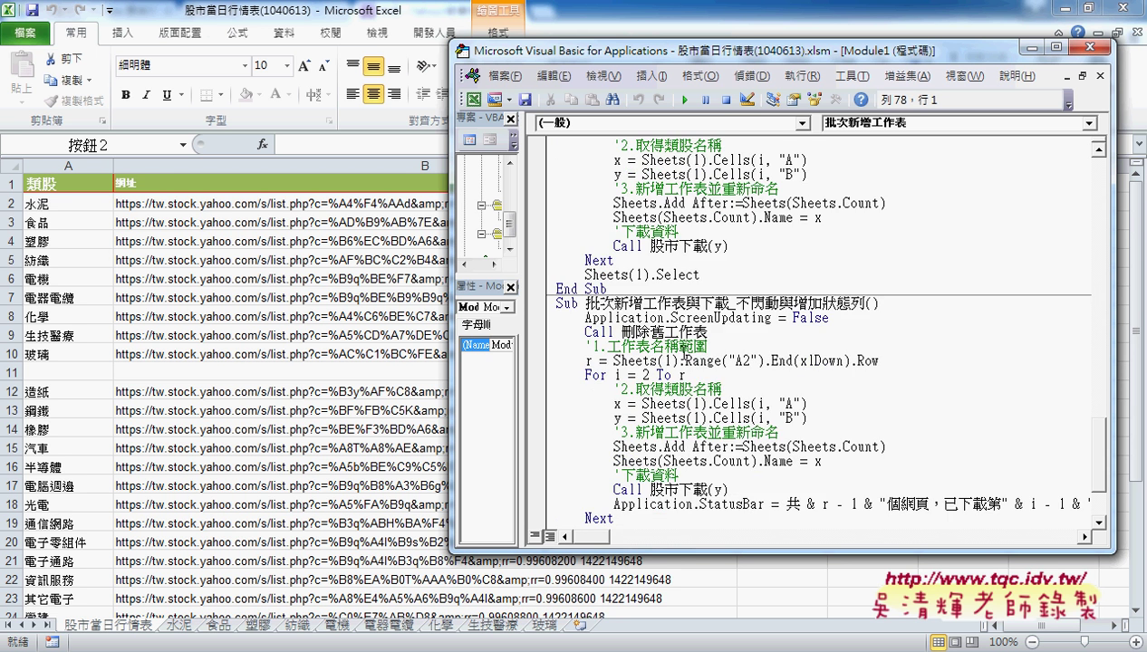
click(366, 284)
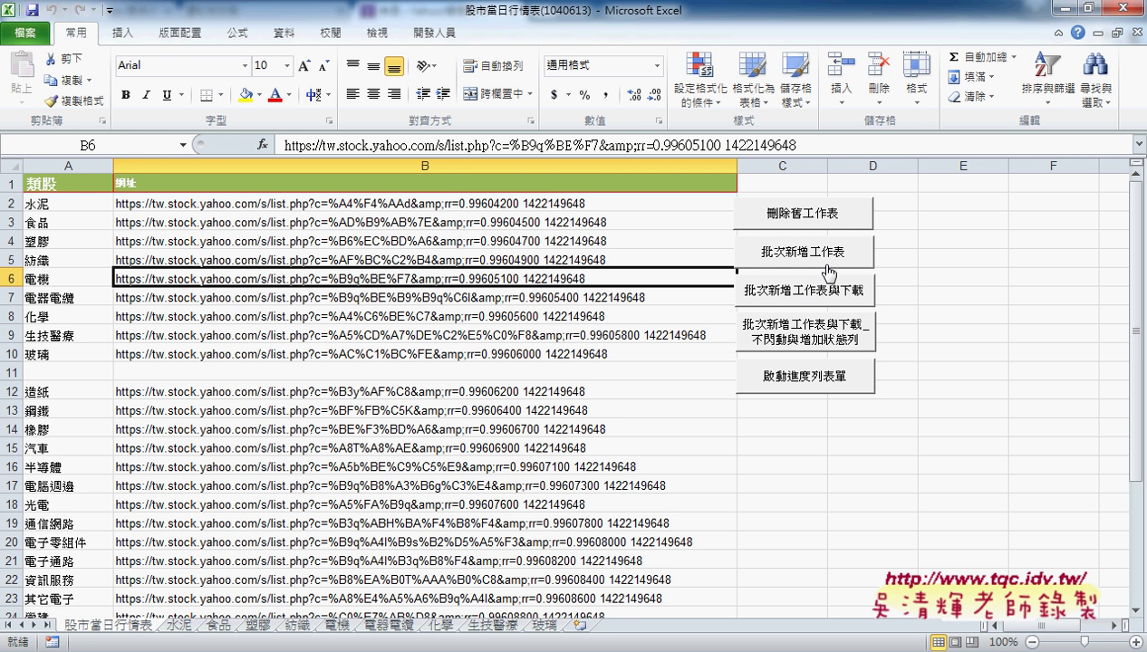
Delete old sheets, run 批次新增工作表與下載, check the 水泥 quote table, then switch to the browser
click(825, 227)
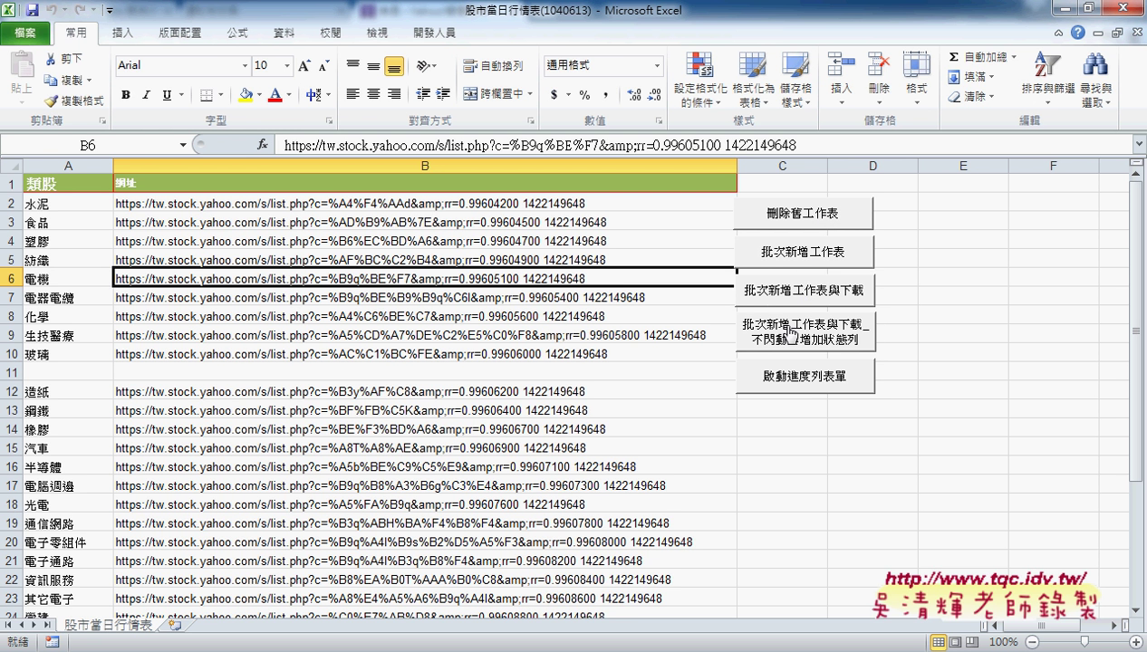
click(852, 297)
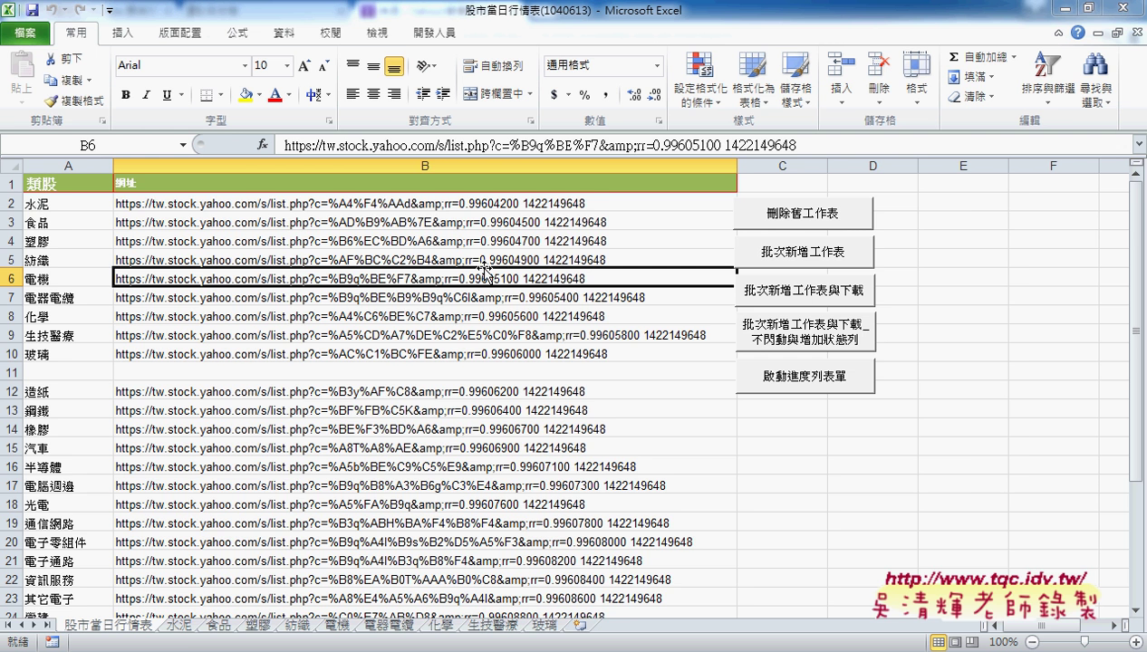
click(181, 627)
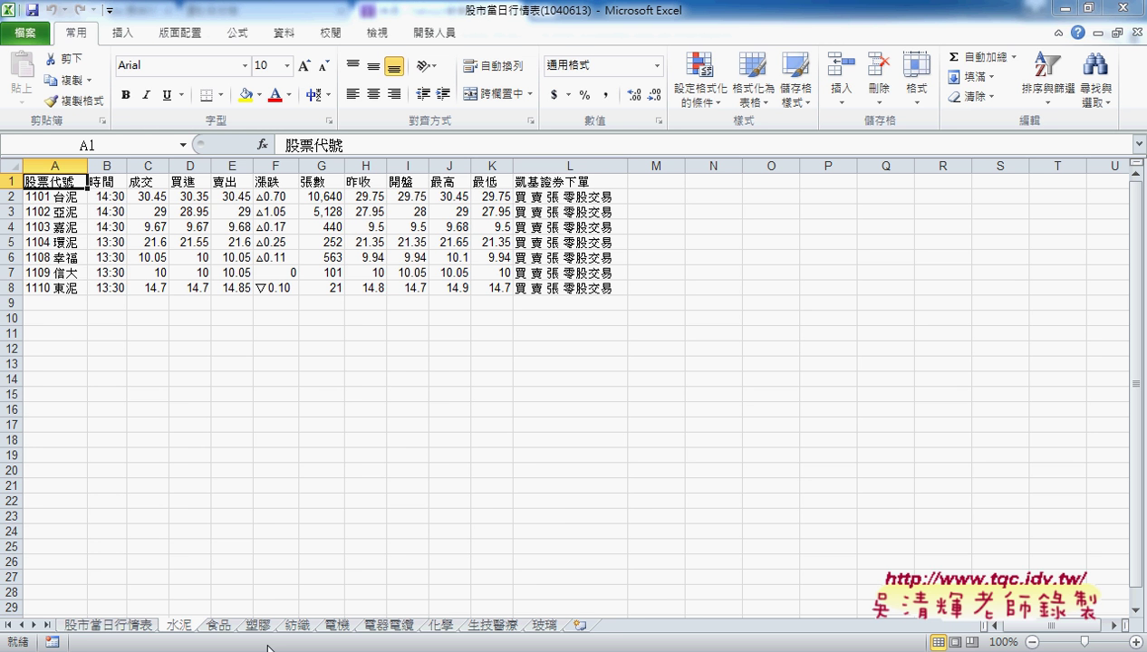
click(131, 625)
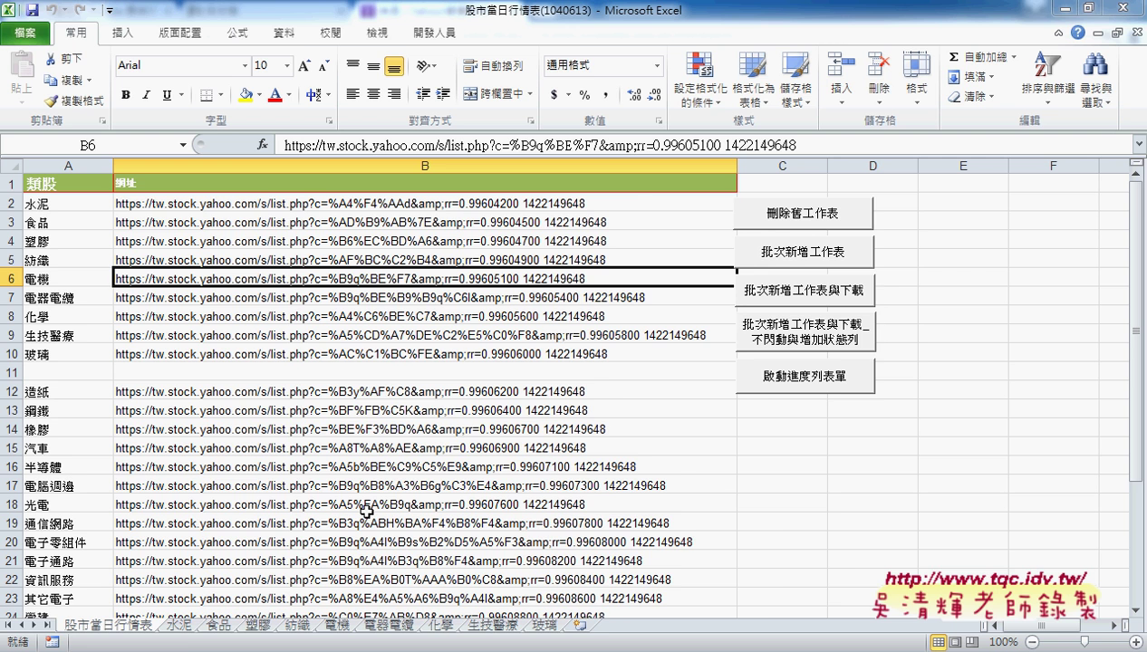
key(alt+Tab)
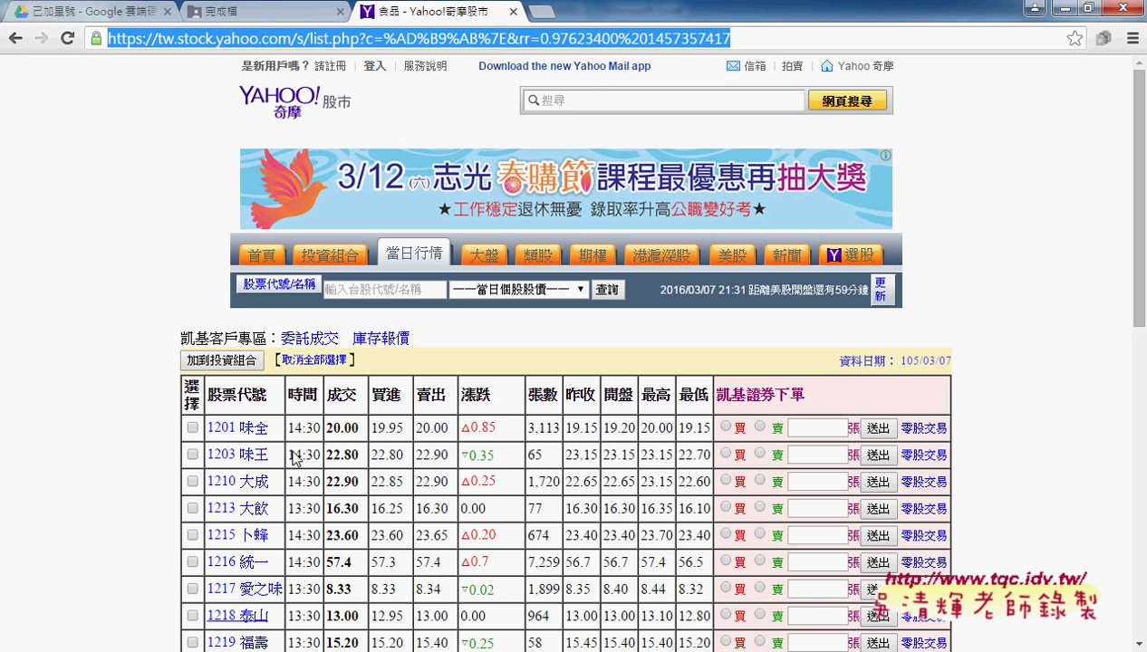
Close the xlsm preview, return to the 範例_股市當日行情表 folder, and preview the 程式碼 document
click(258, 11)
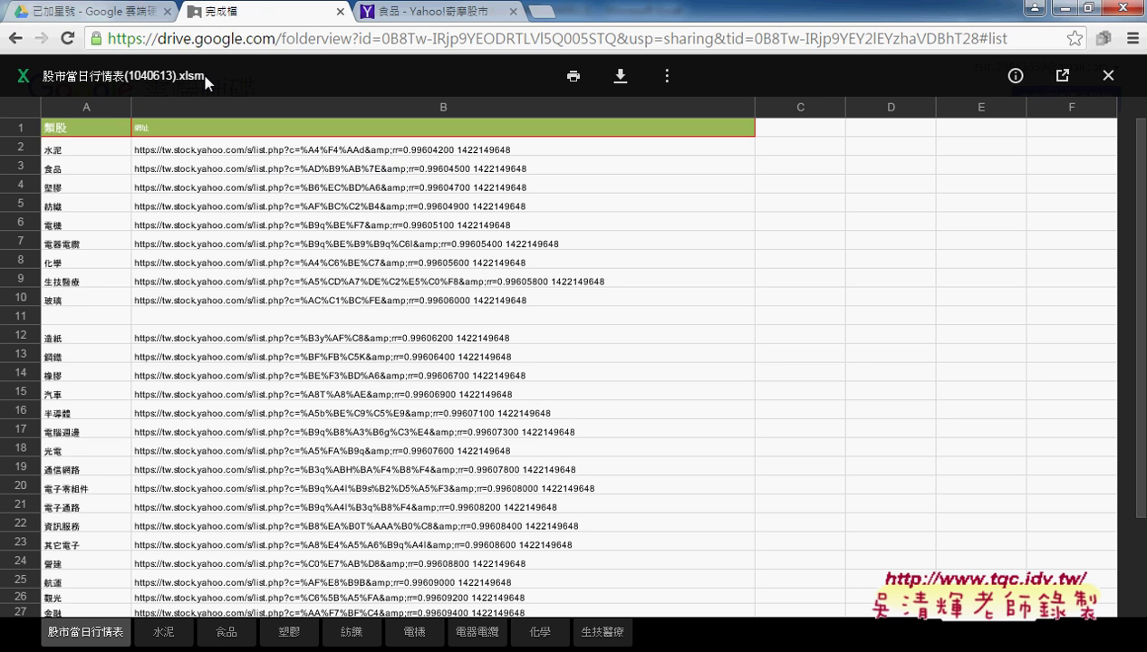
click(1082, 74)
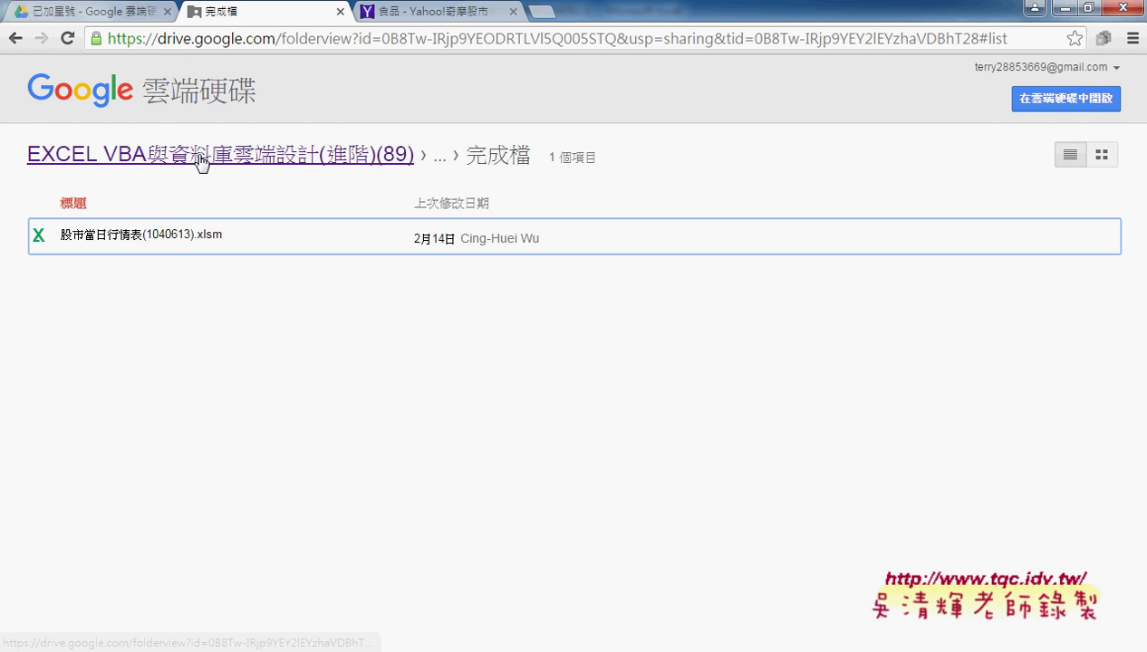
click(15, 38)
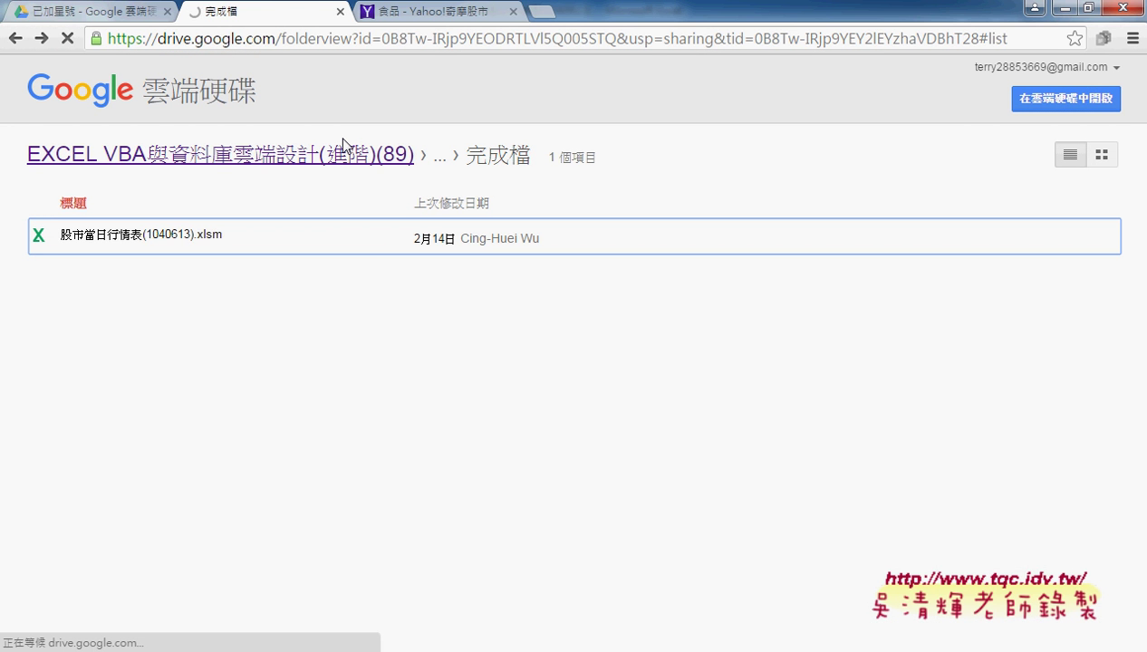
click(15, 40)
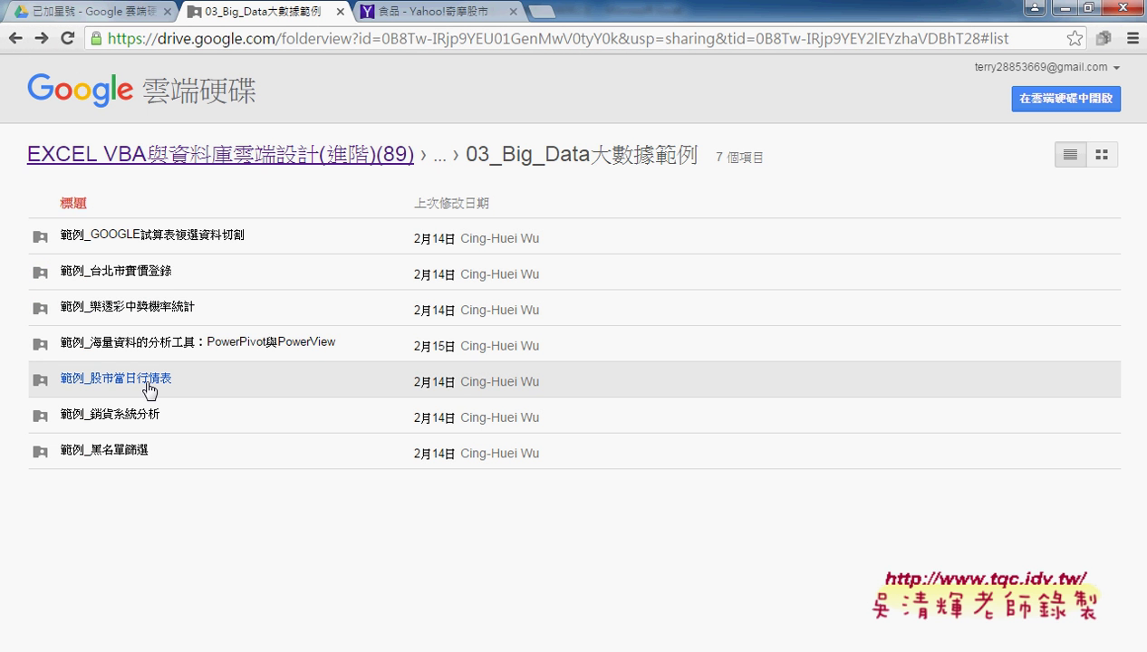
click(146, 383)
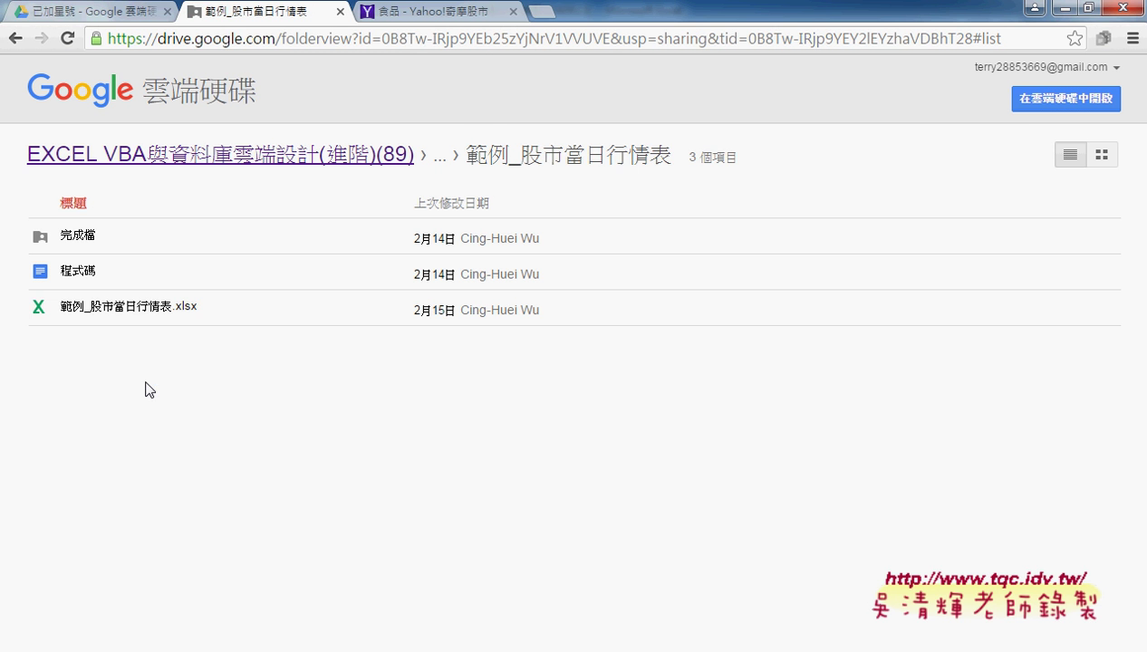
click(77, 268)
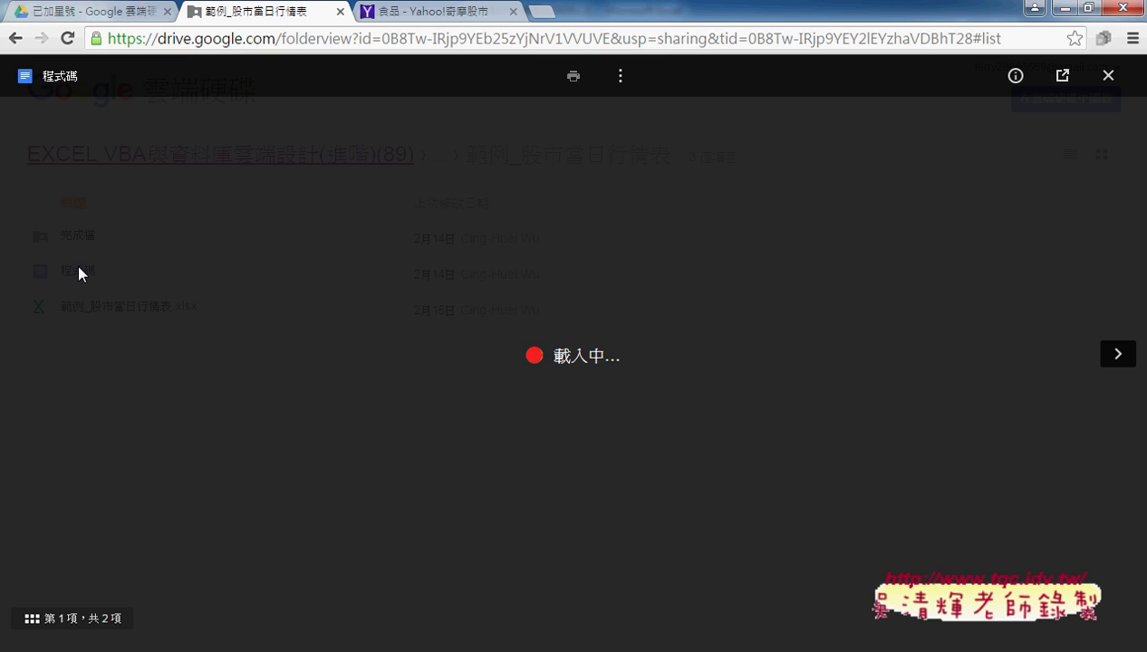
Open the 程式碼 document in its own Google Docs tab and scroll through its illustrated steps
click(1055, 78)
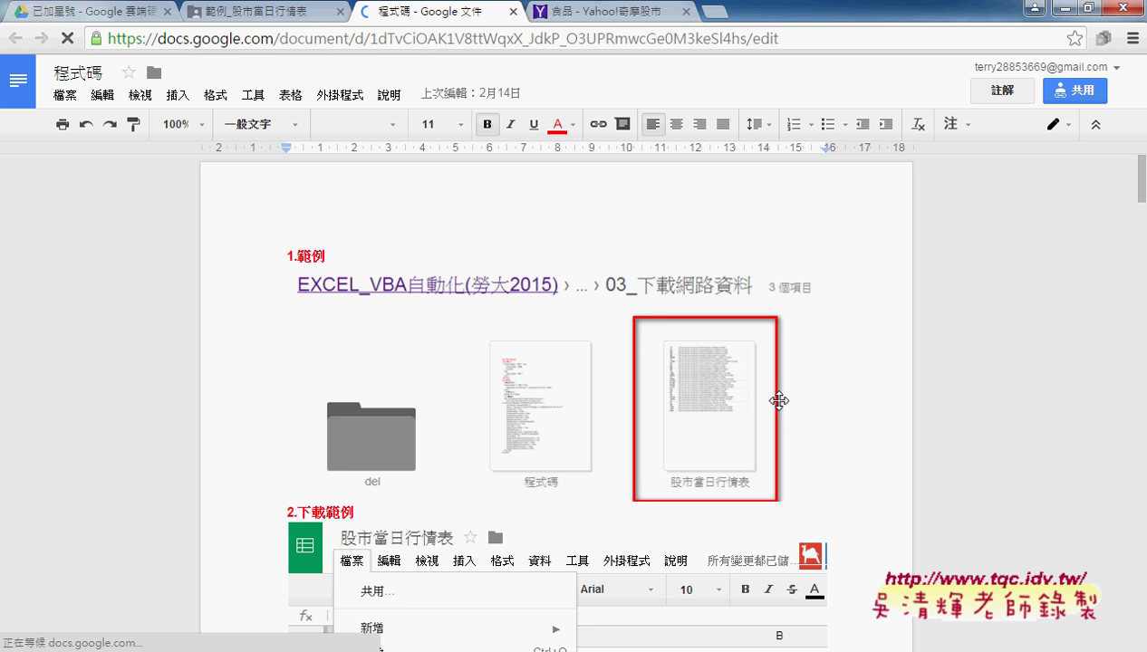
scroll(942, 420, down, 4)
scroll(942, 419, down, 1)
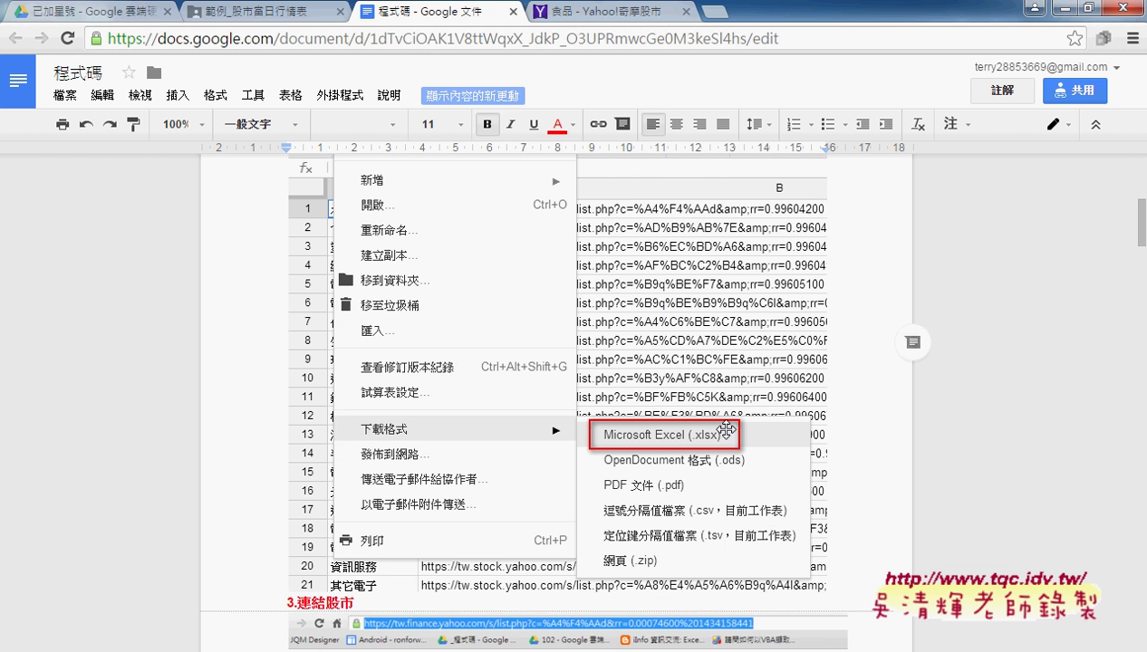
scroll(883, 433, down, 3)
scroll(882, 433, down, 3)
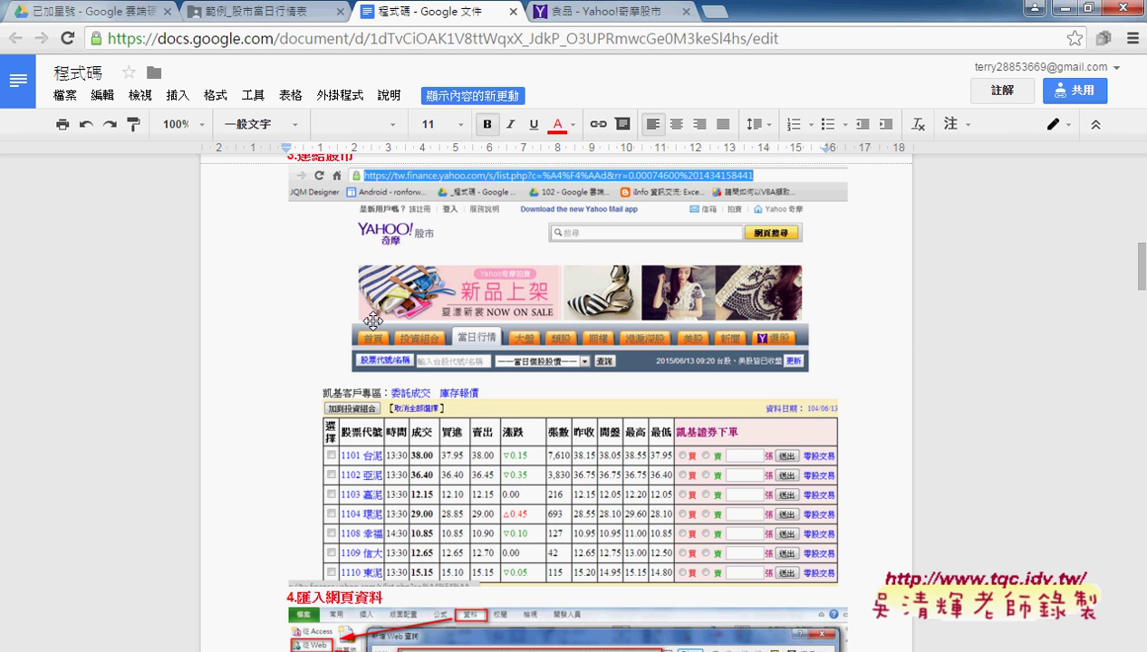
scroll(570, 328, down, 1)
scroll(570, 328, down, 2)
scroll(573, 330, down, 10)
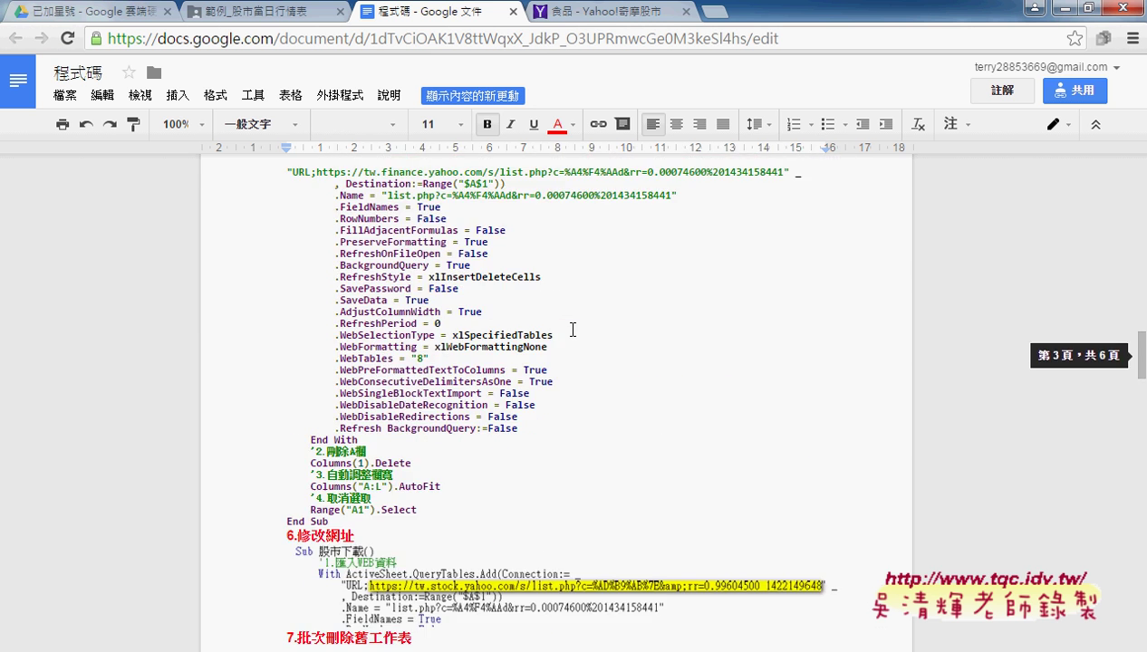
scroll(572, 330, up, 2)
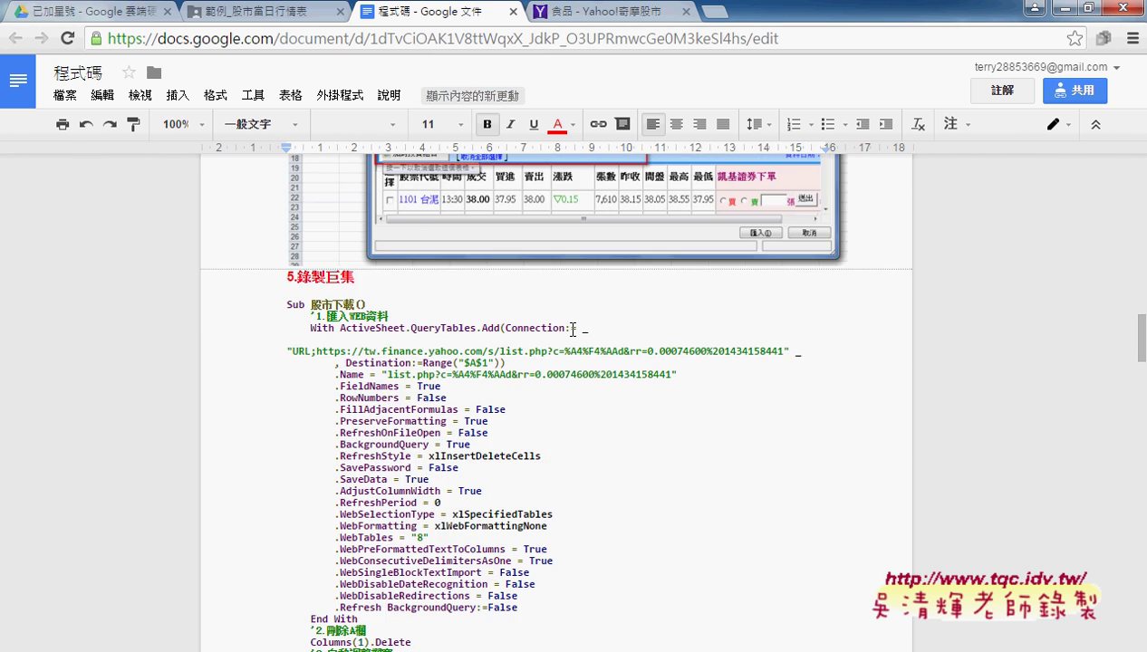
scroll(573, 330, down, 4)
scroll(572, 330, down, 3)
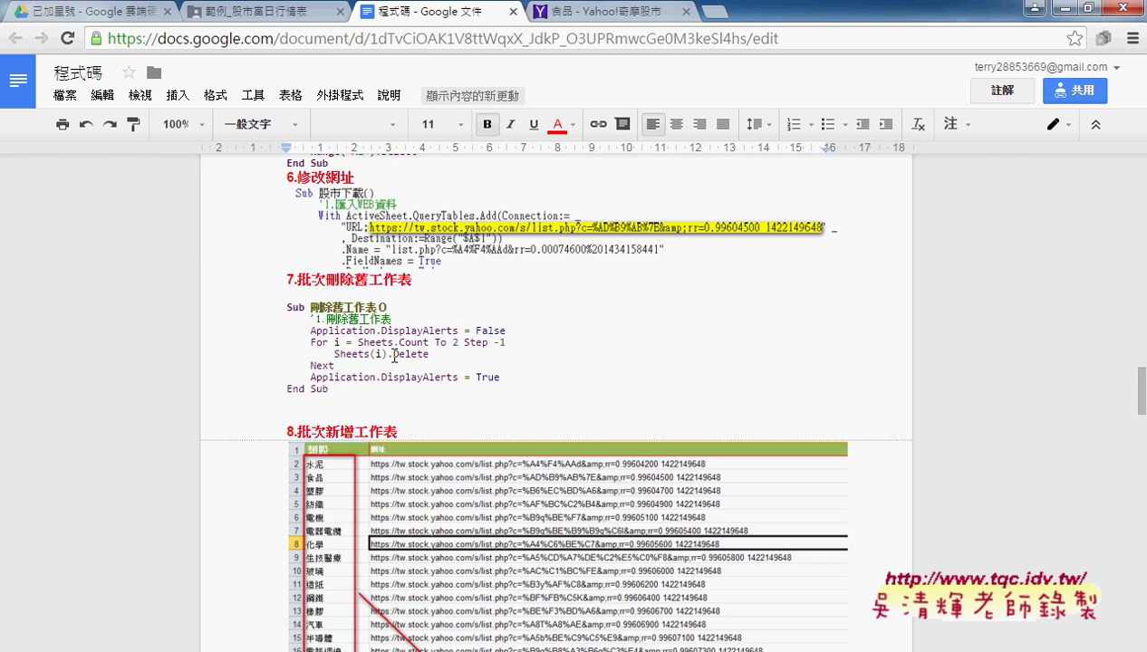
Select the 7.批次刪除舊工作表 heading and code, then review down to 9.批次新增工作表與下載
drag(334, 389, 265, 279)
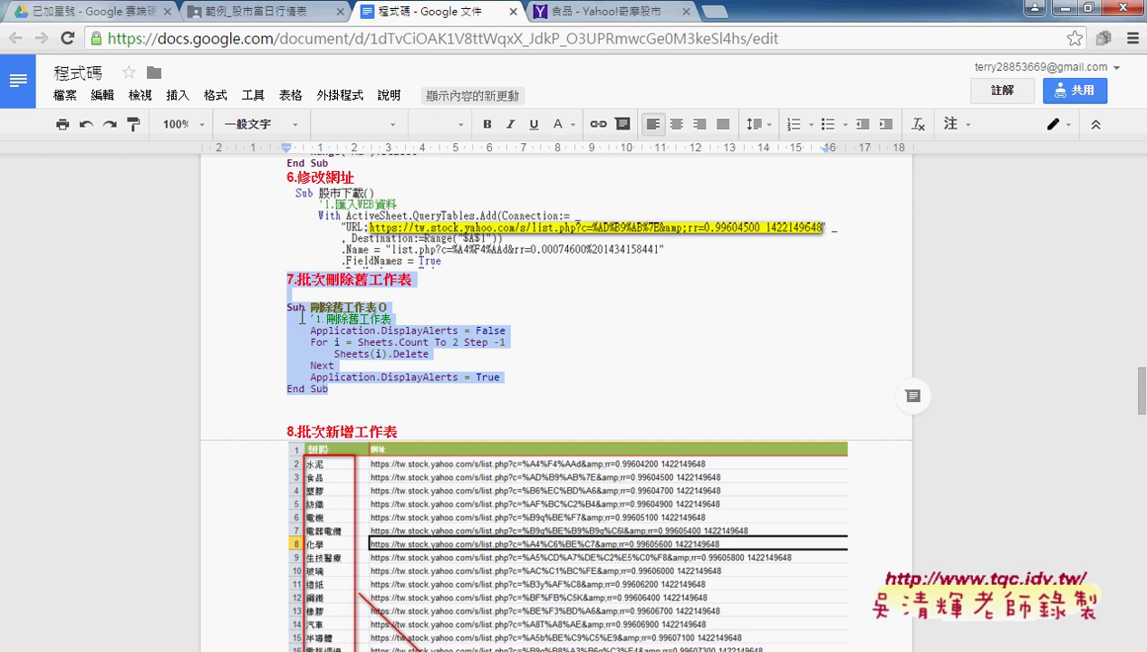
scroll(369, 350, down, 2)
scroll(371, 401, down, 2)
scroll(371, 401, down, 2)
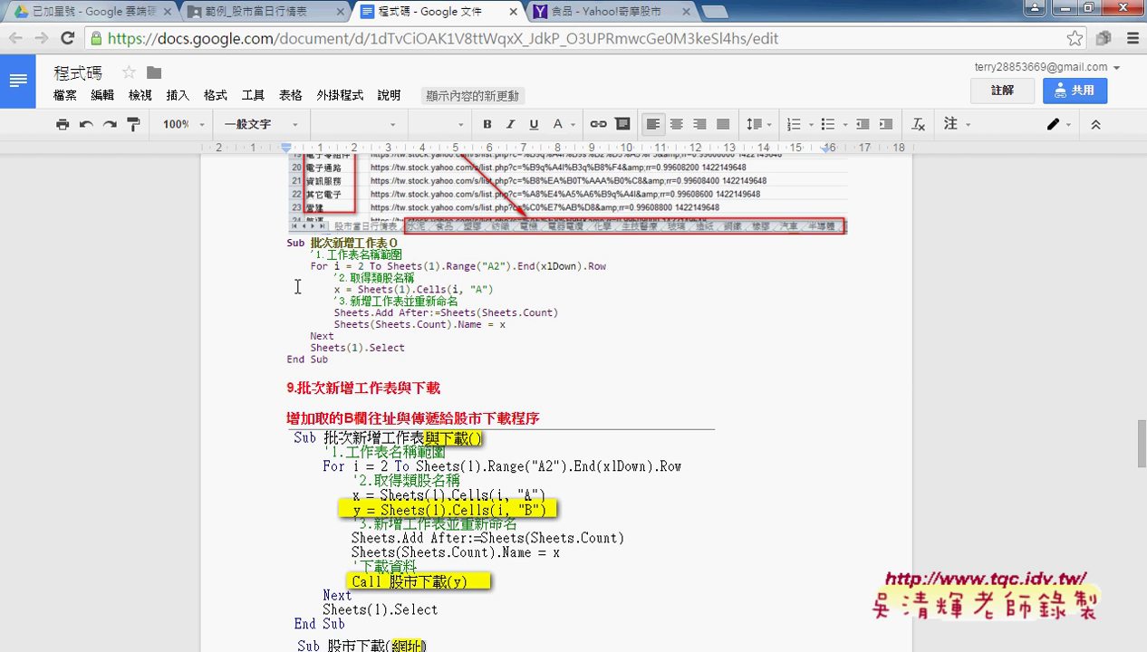